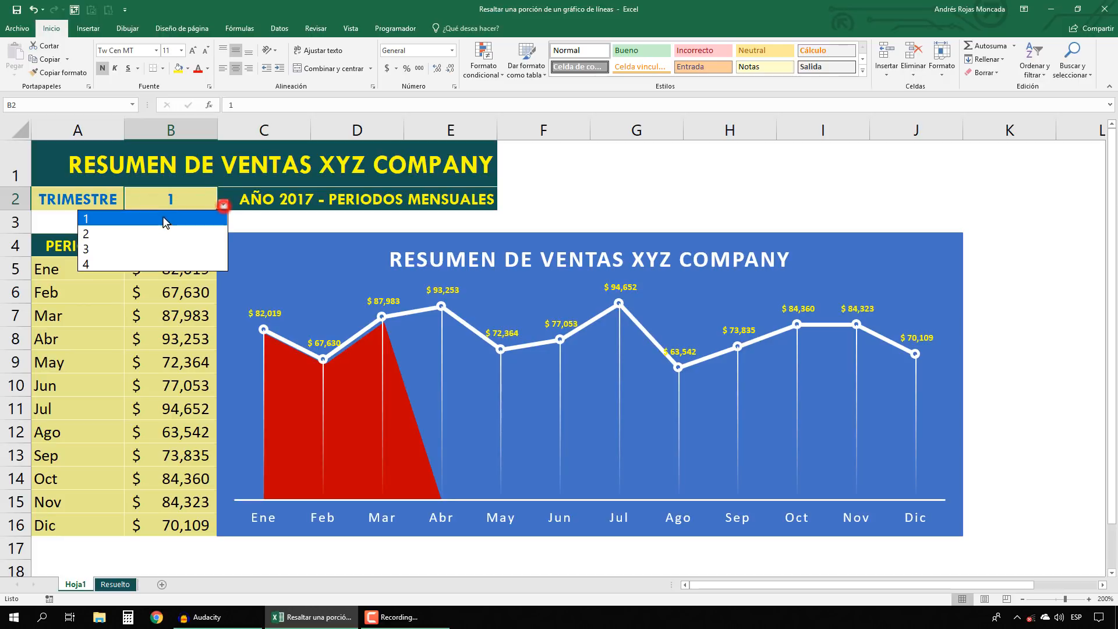
Choose quarter 2 in the TRIMESTRE cell B2
left_click(155, 231)
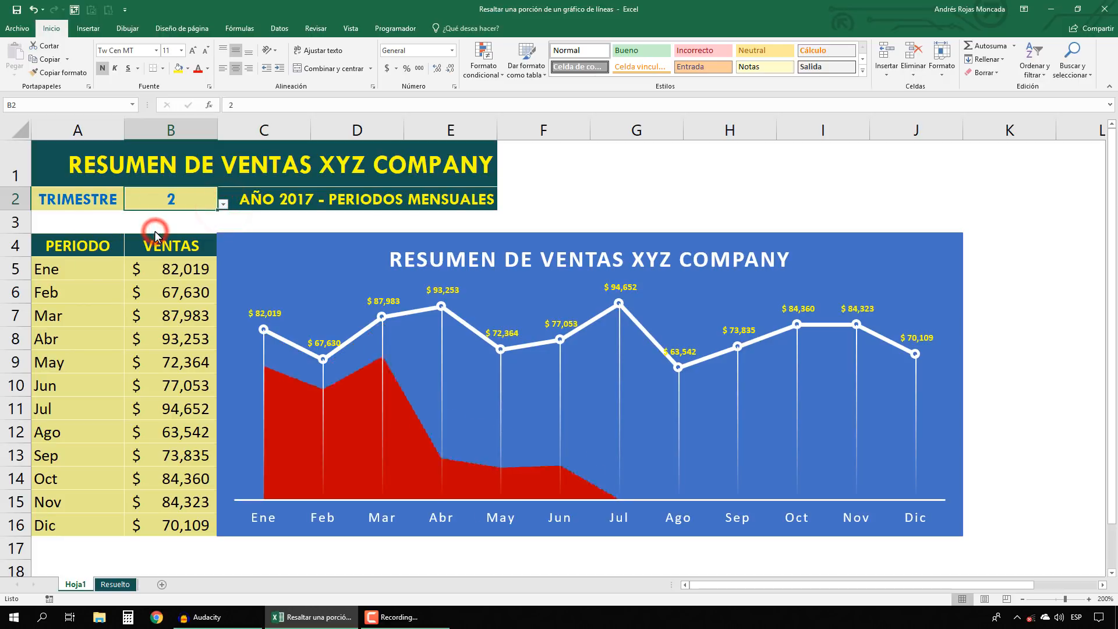
left_click(623, 204)
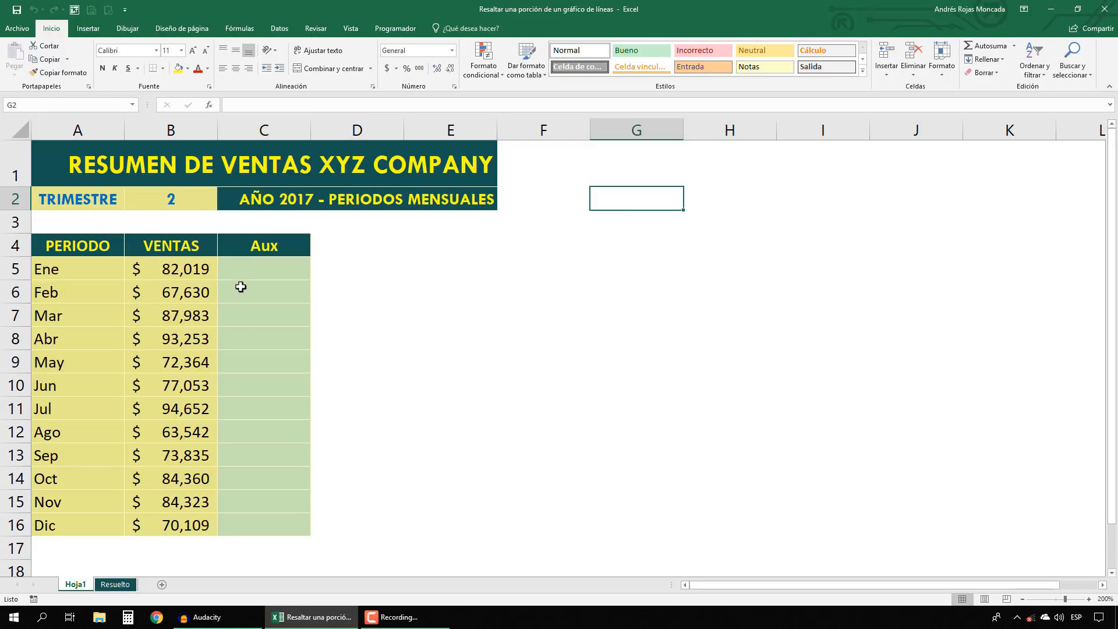
Begin the Aux formula in C5 with the SI function and REDONDEAR.MAS nested as its logical test
left_click_drag(257, 263, 252, 514)
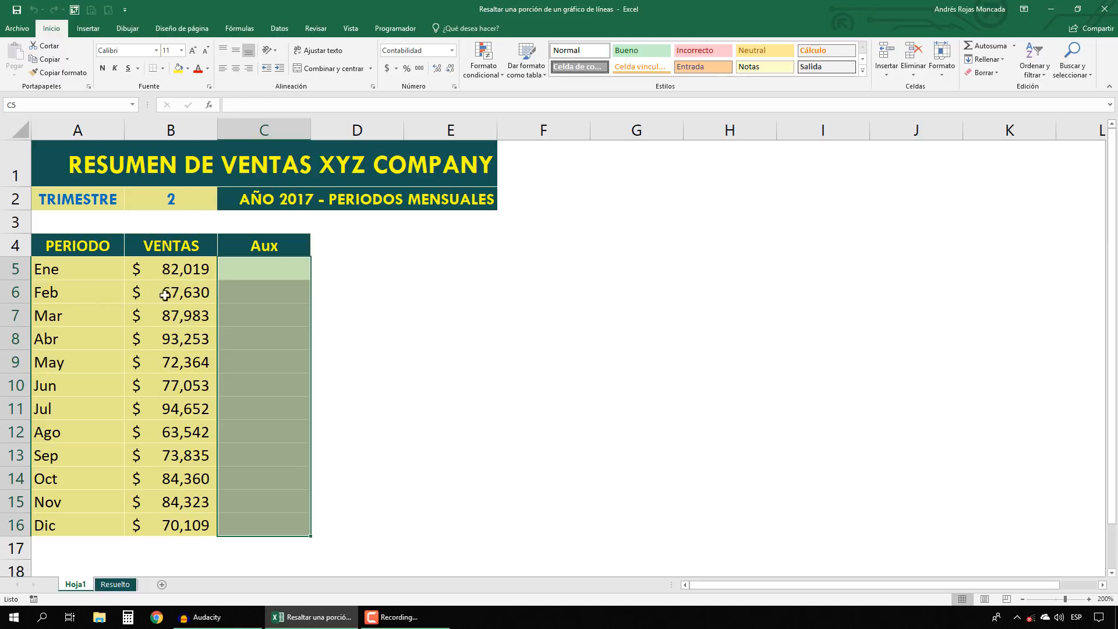
left_click(263, 271)
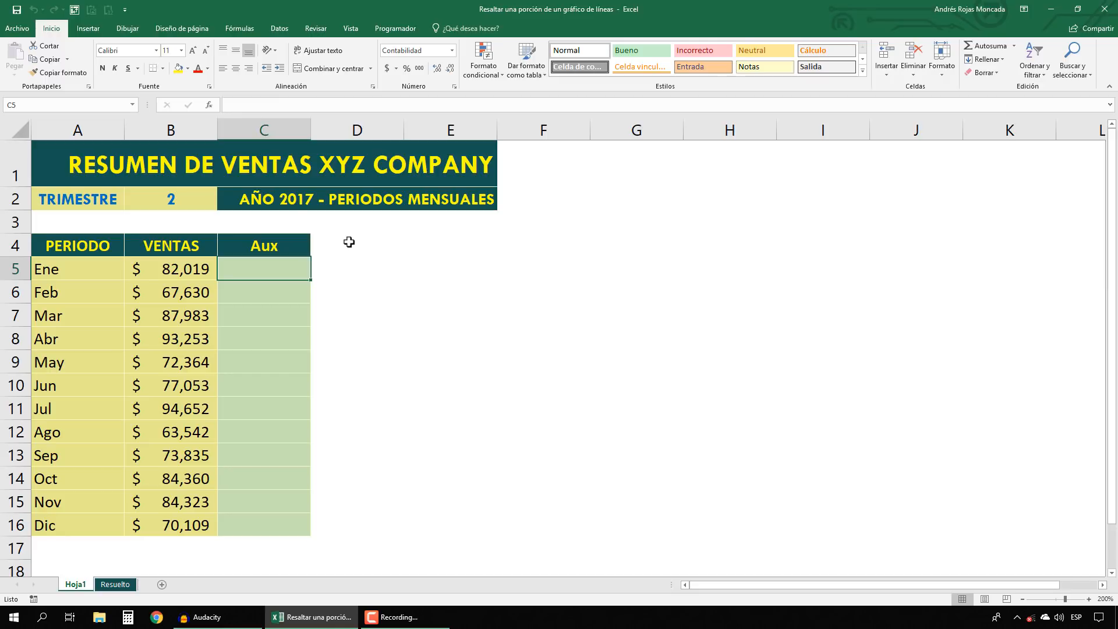
type("=SI(")
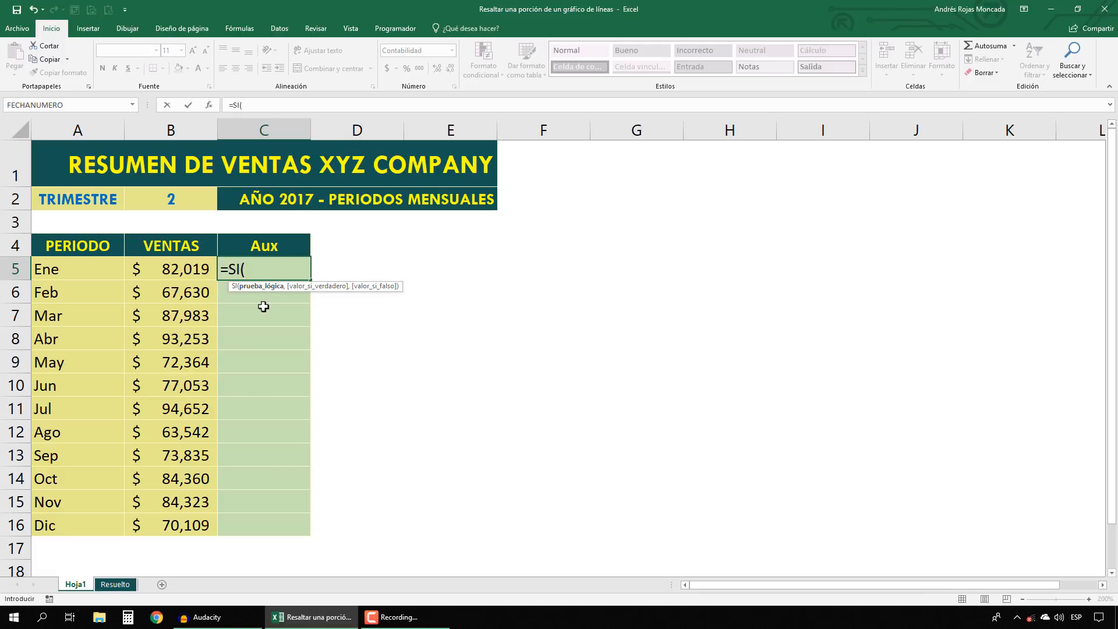
type("redon")
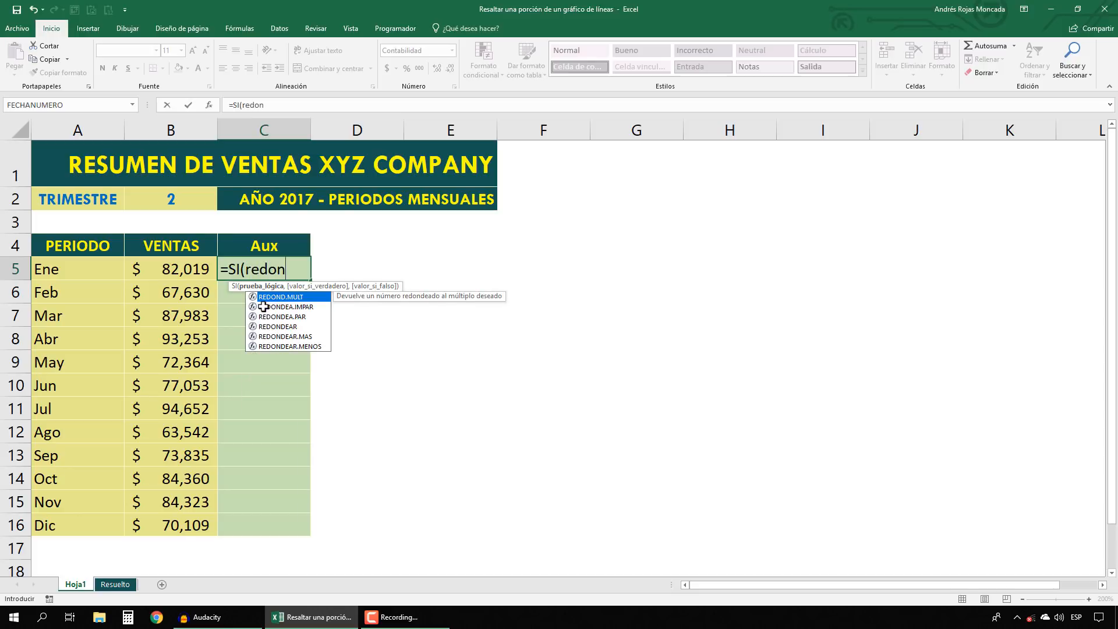
key("Down")
key("Down")
key("Down")
key("Tab")
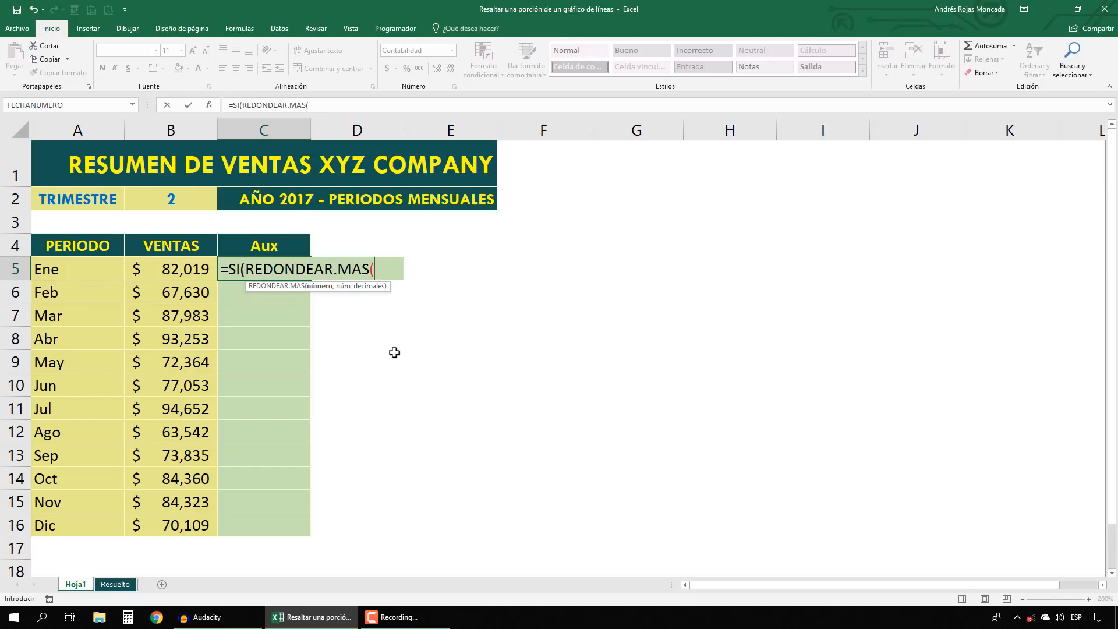
Add FILAS($B$5:B5) as the number argument of REDONDEAR.MAS, anchoring only the first reference
type("fil")
key("Down")
key("Tab")
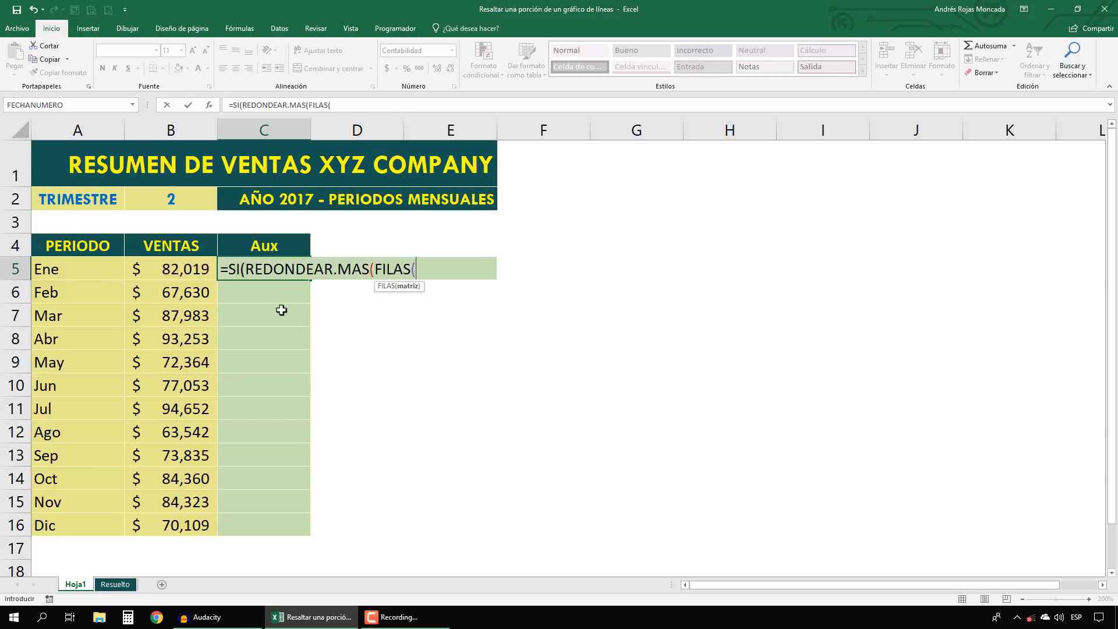
type("B5")
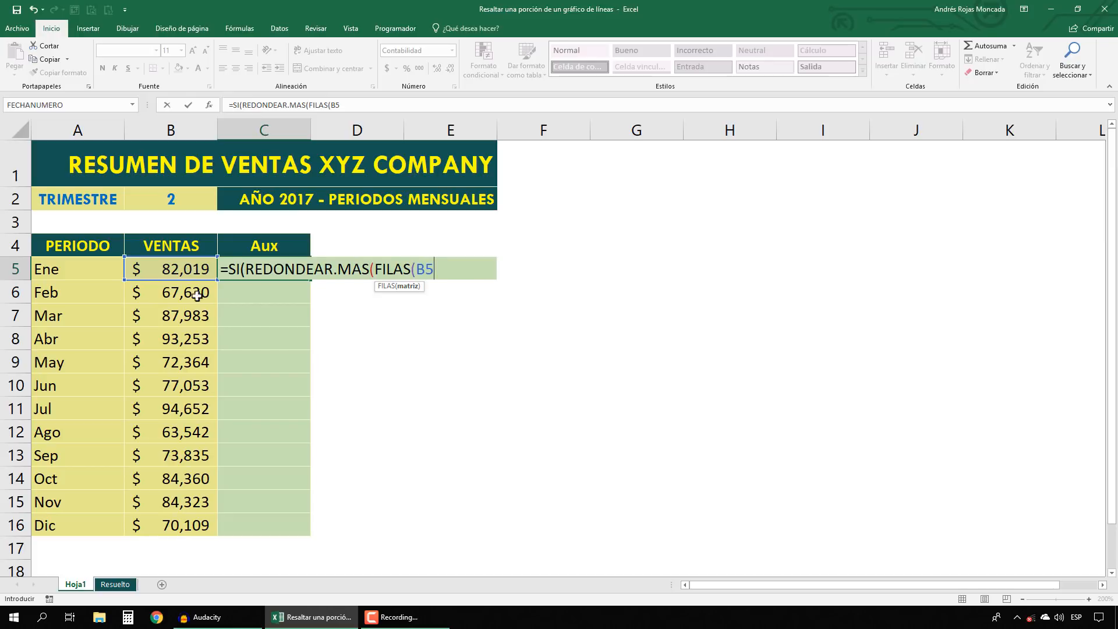
key("F4")
type(":B5")
type(")")
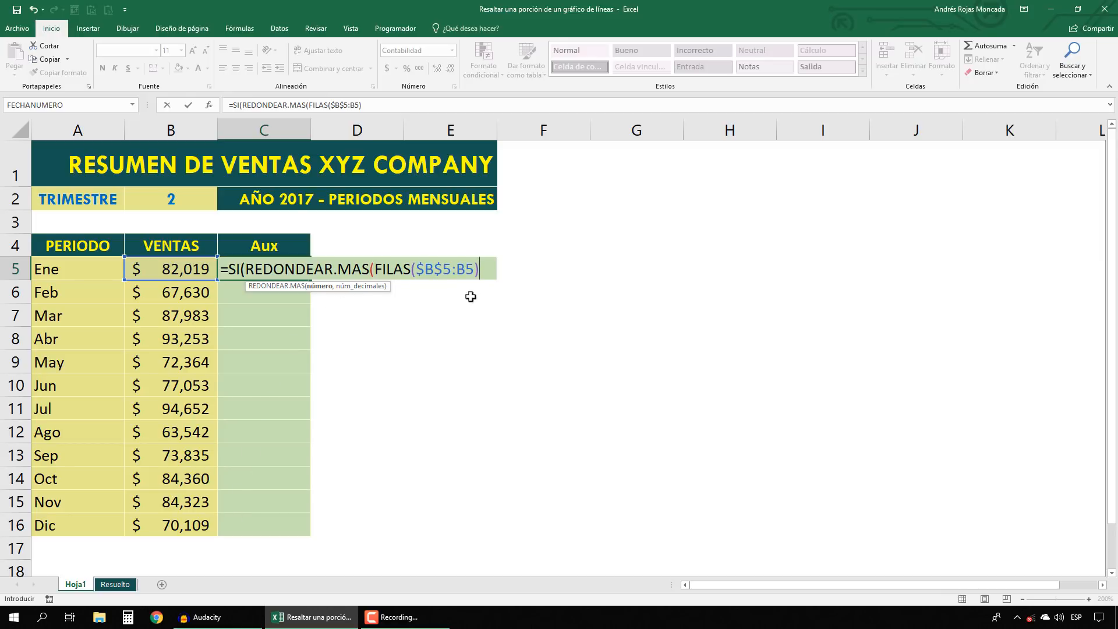
Evaluate the FILAS($B$5:B5) part within the C5 formula and restore the original expression
left_click_drag(478, 269, 375, 270)
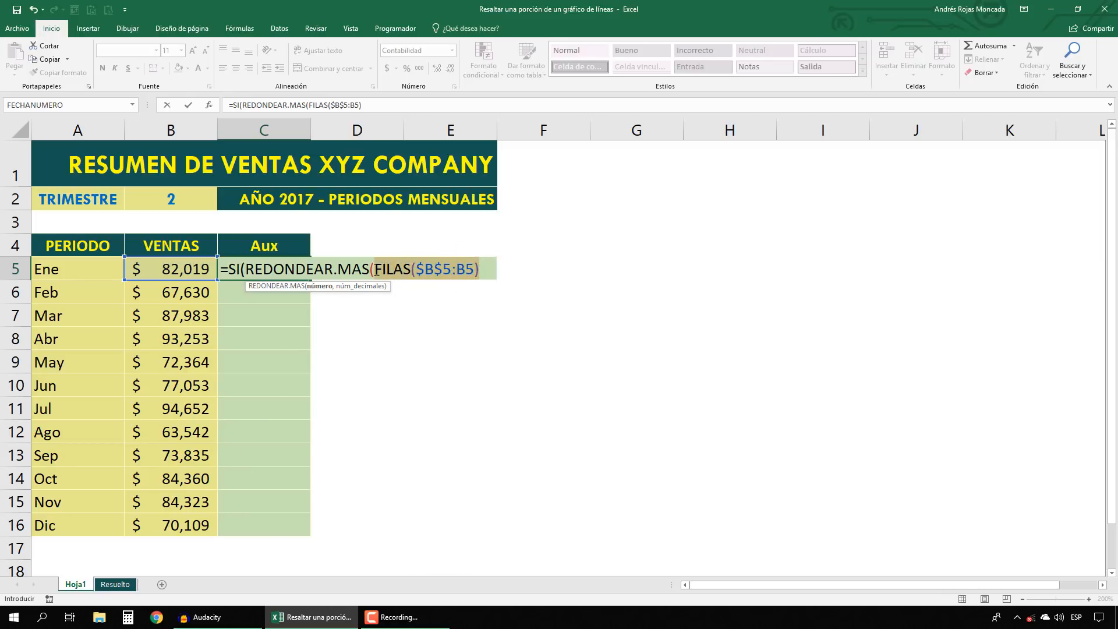
key("F9")
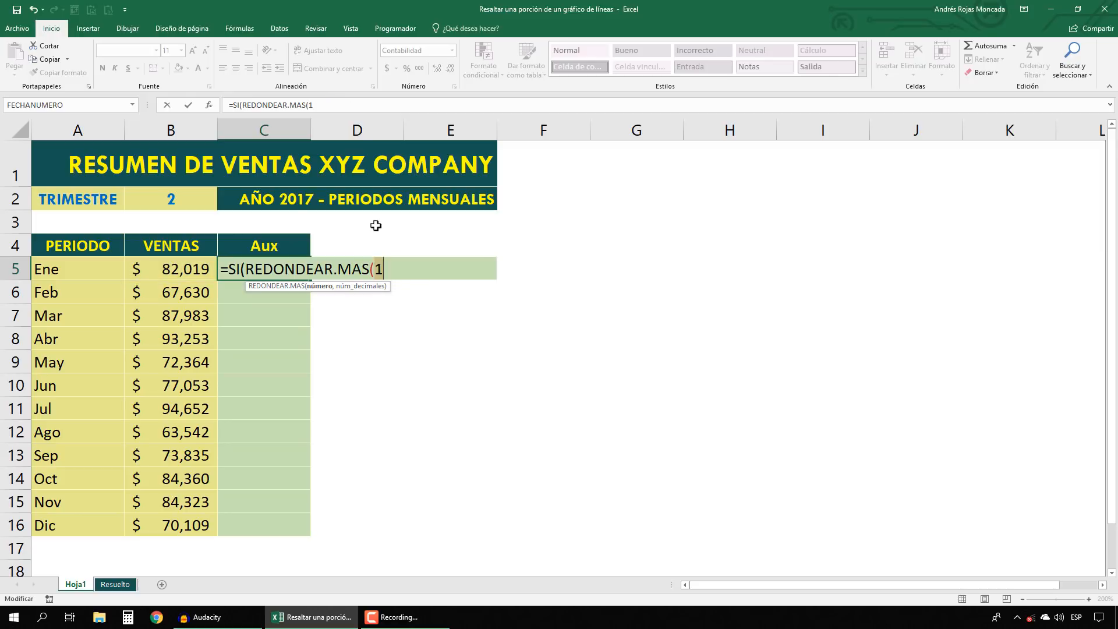
key("ctrl+z")
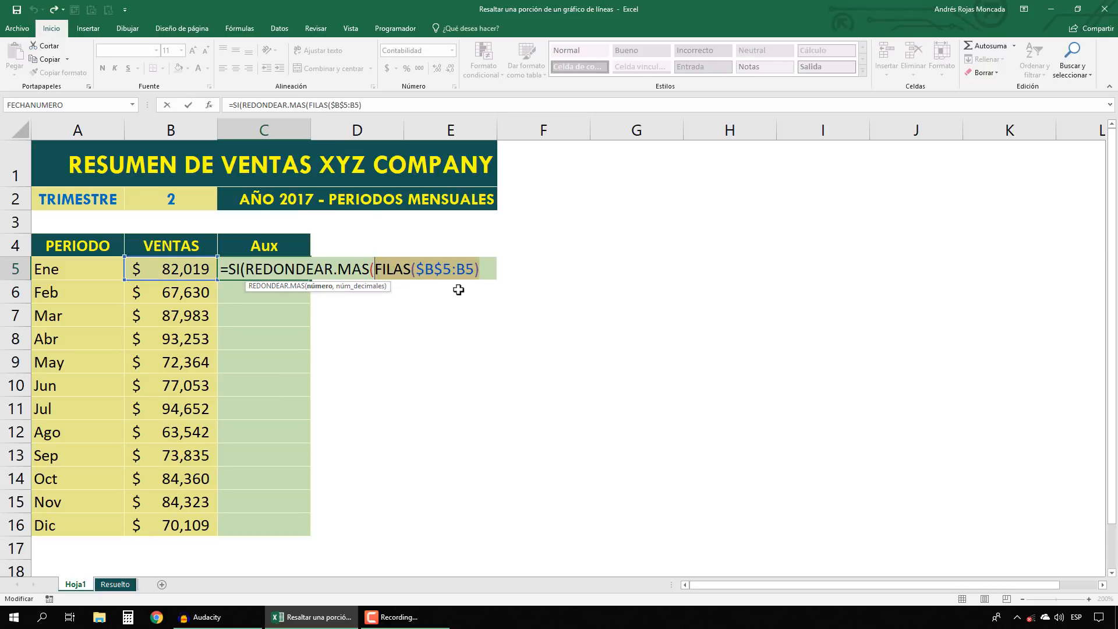
left_click(475, 273)
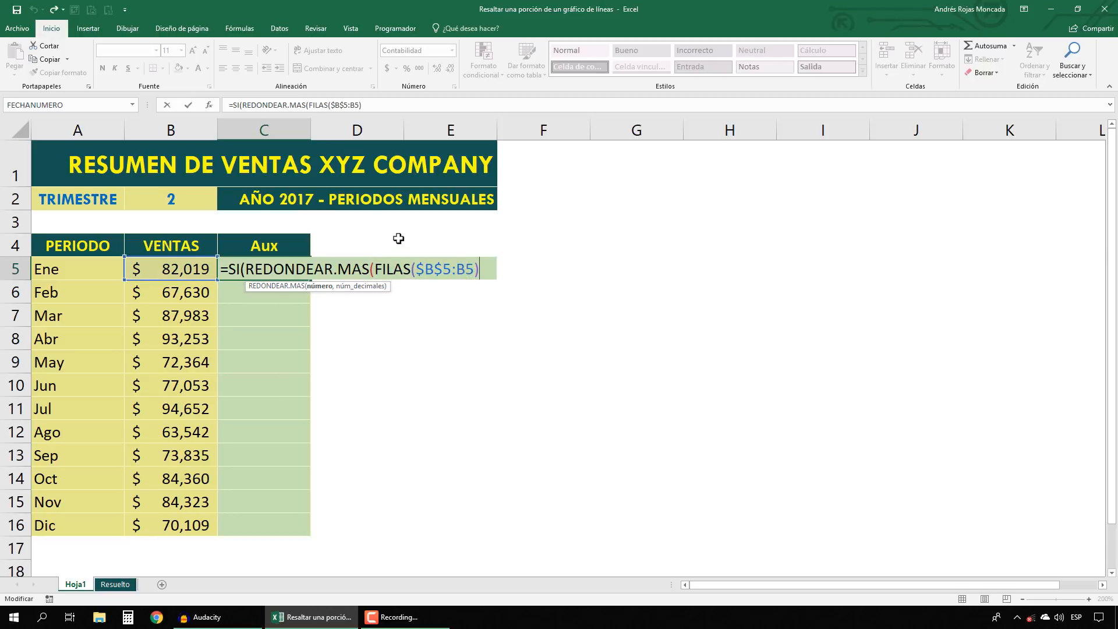
Divide the FILAS result by 3, set 0 decimals, and close the REDONDEAR.MAS function
type("/3")
type(",")
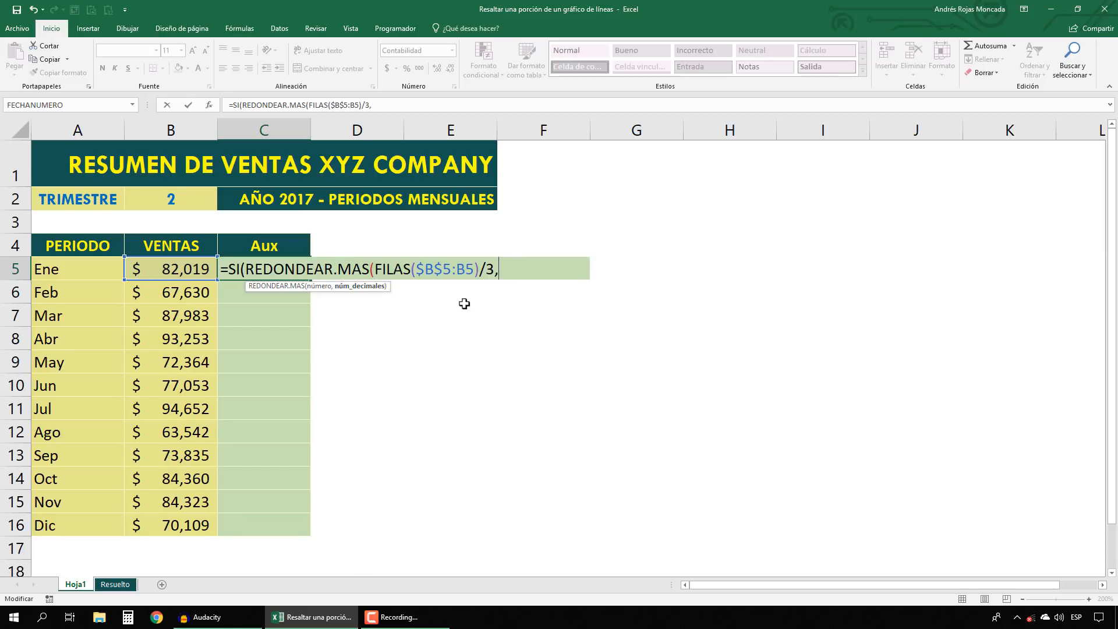
type("0")
type(")")
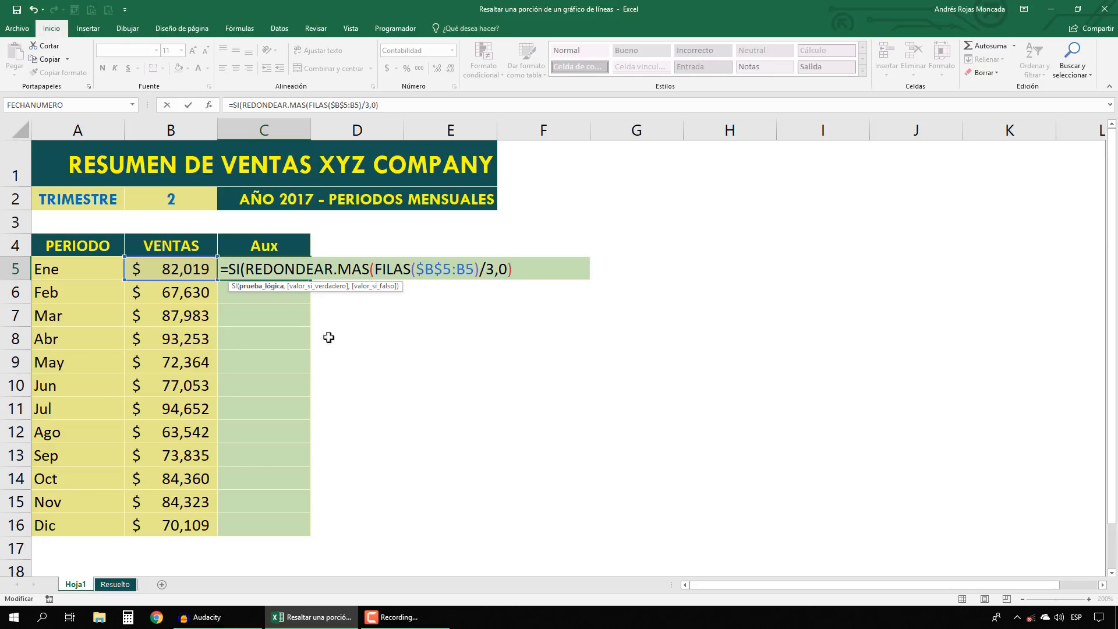
Evaluate the whole REDONDEAR.MAS expression within the C5 formula and restore the original text
left_click_drag(536, 269, 245, 273)
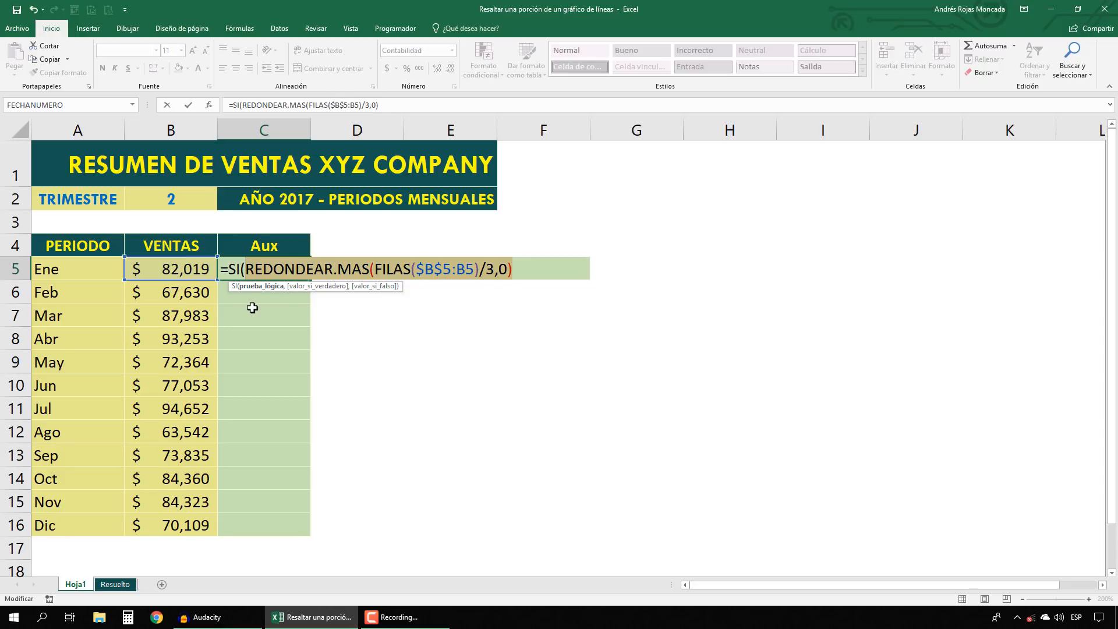
key("F9")
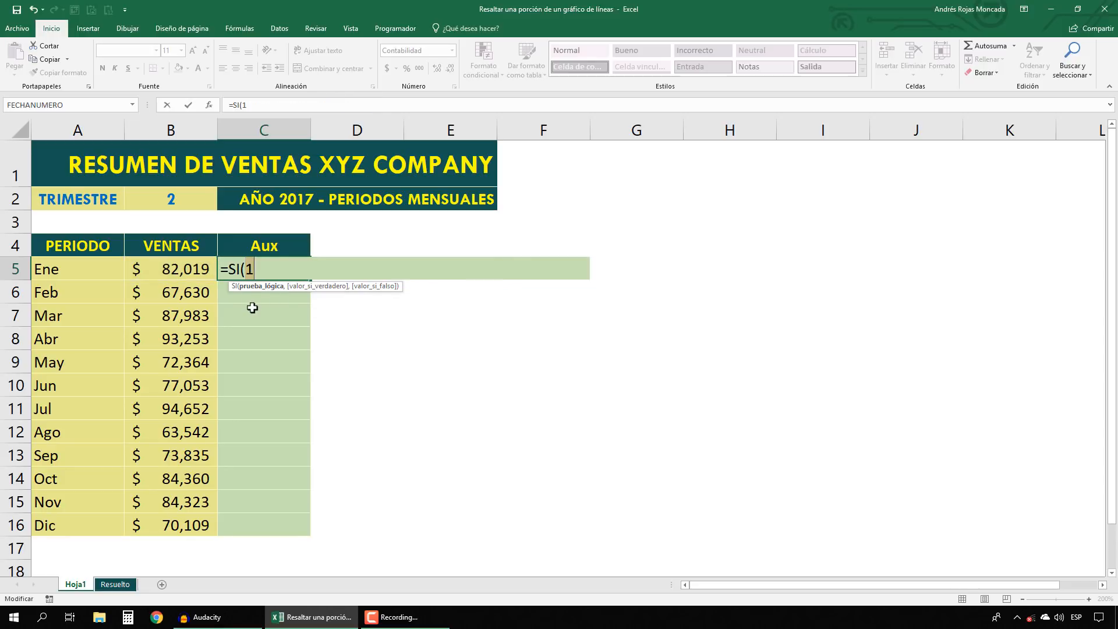
key("ctrl+z")
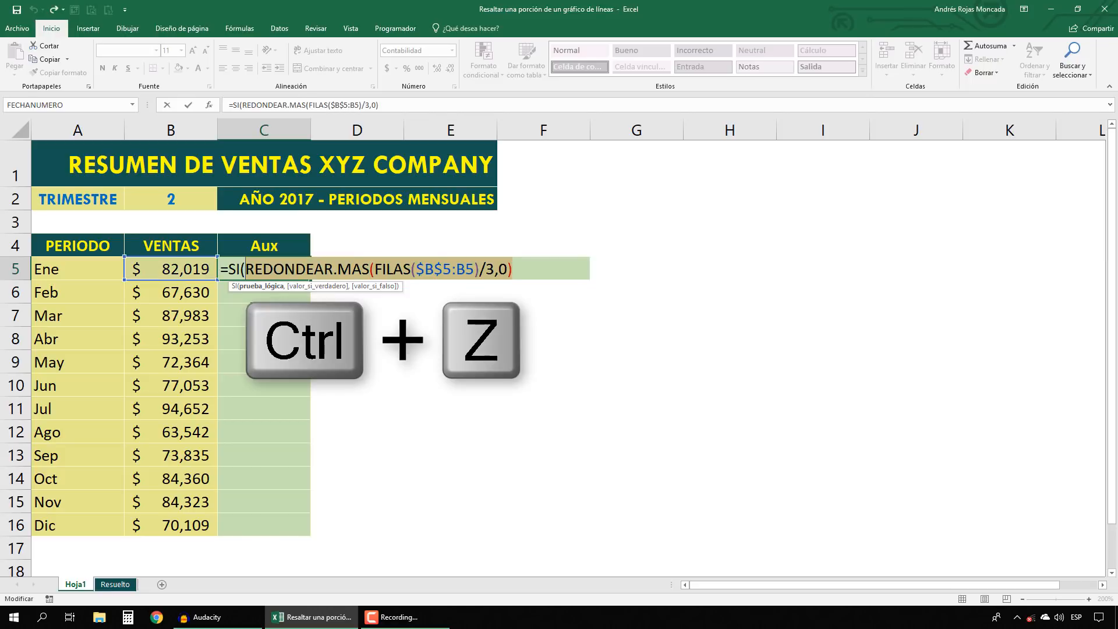
left_click(540, 269)
Complete the logical test by comparing the rounded value with the absolute reference $B$2
type("=")
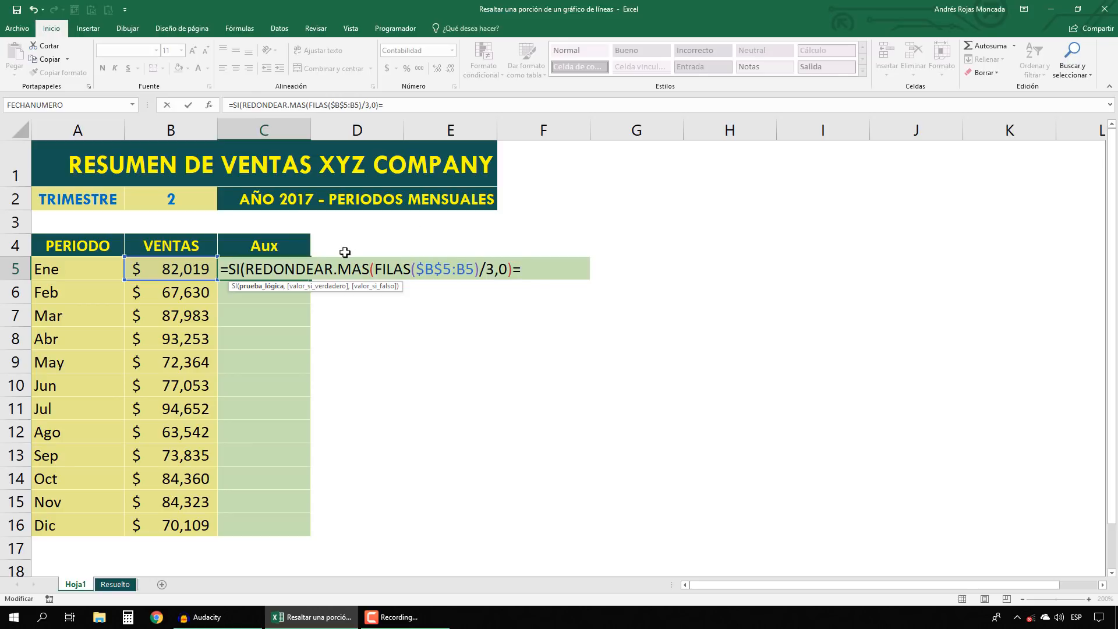
left_click(177, 201)
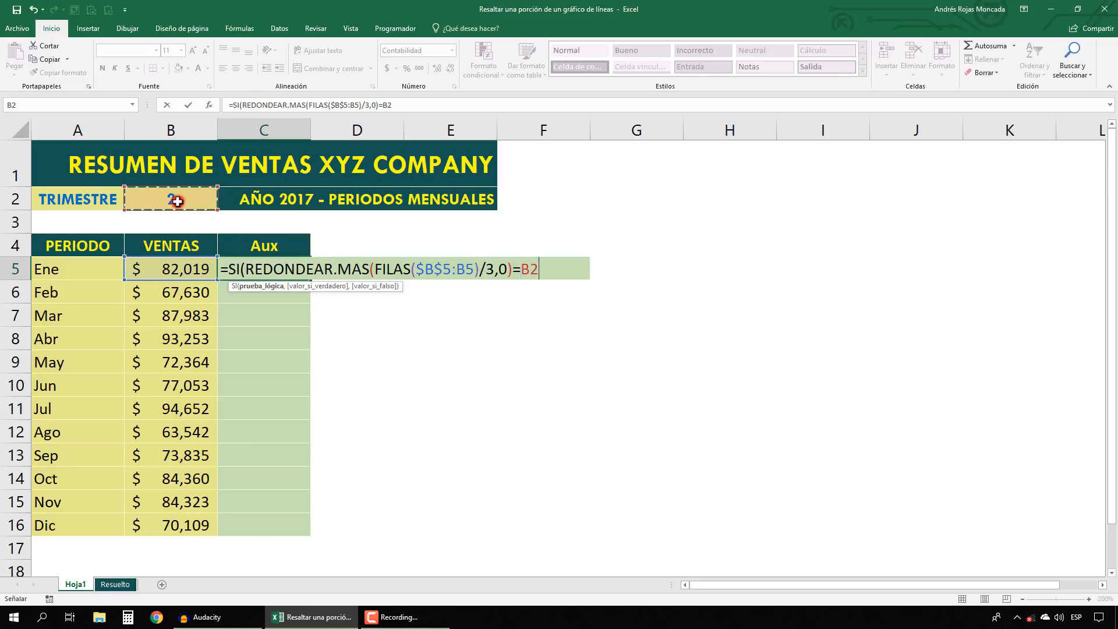
key("F4")
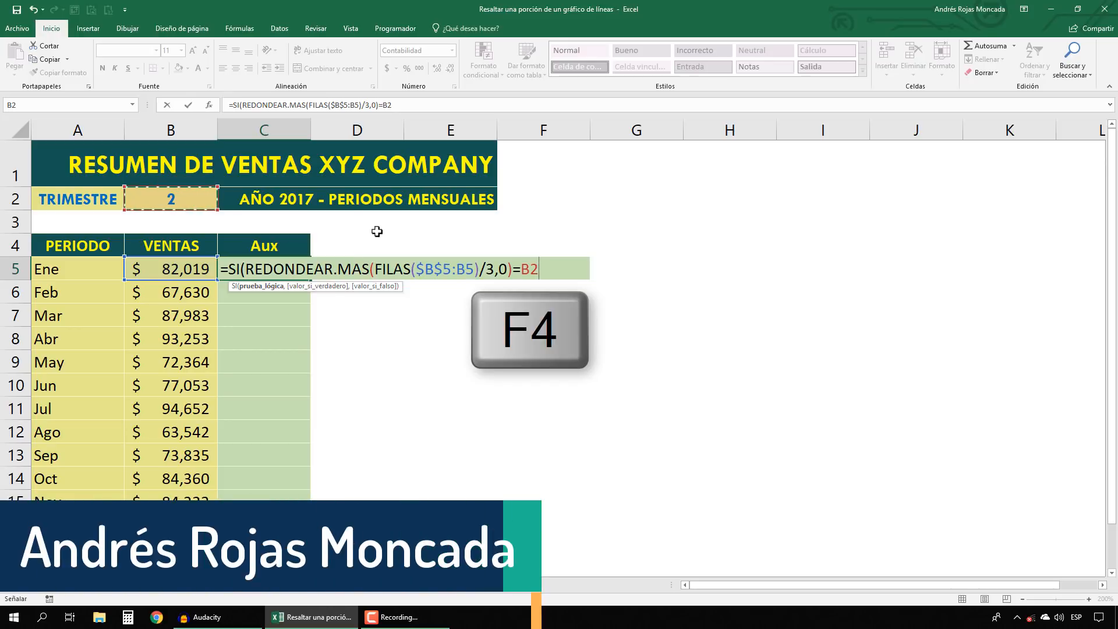
key("F4")
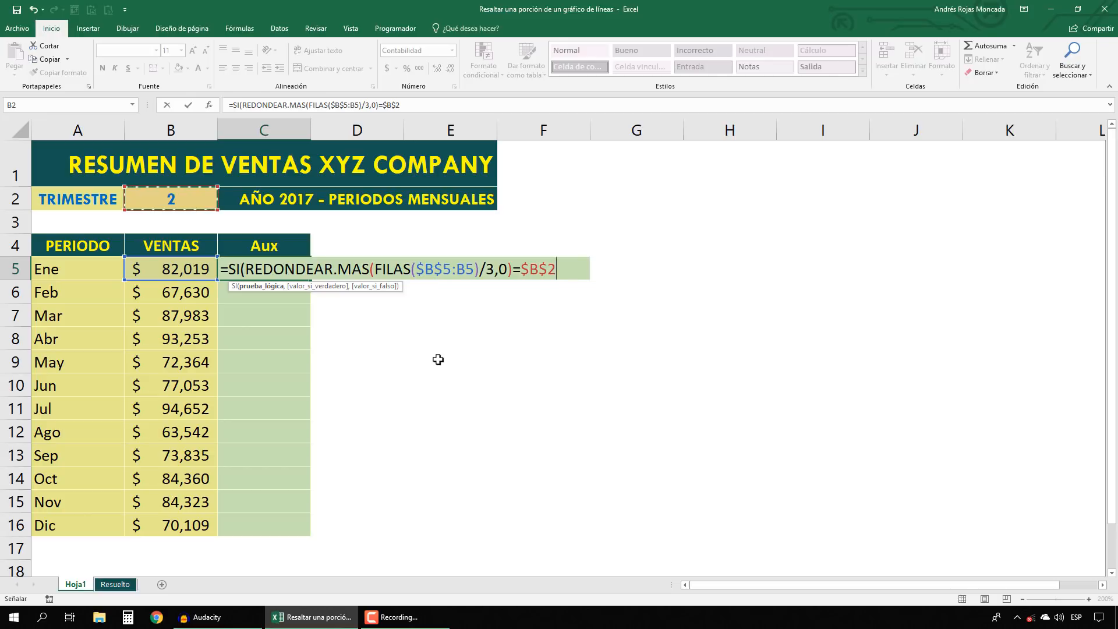
type(",")
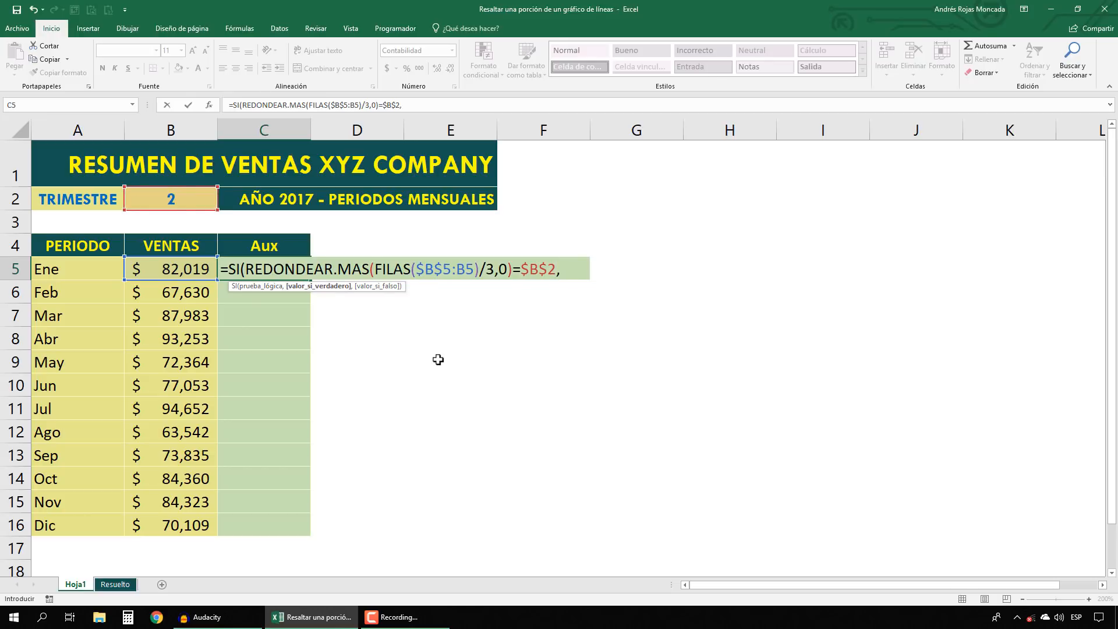
Finish the SI formula with B5 as the true value and "" as the false value, and enter it in C5
left_click(256, 286)
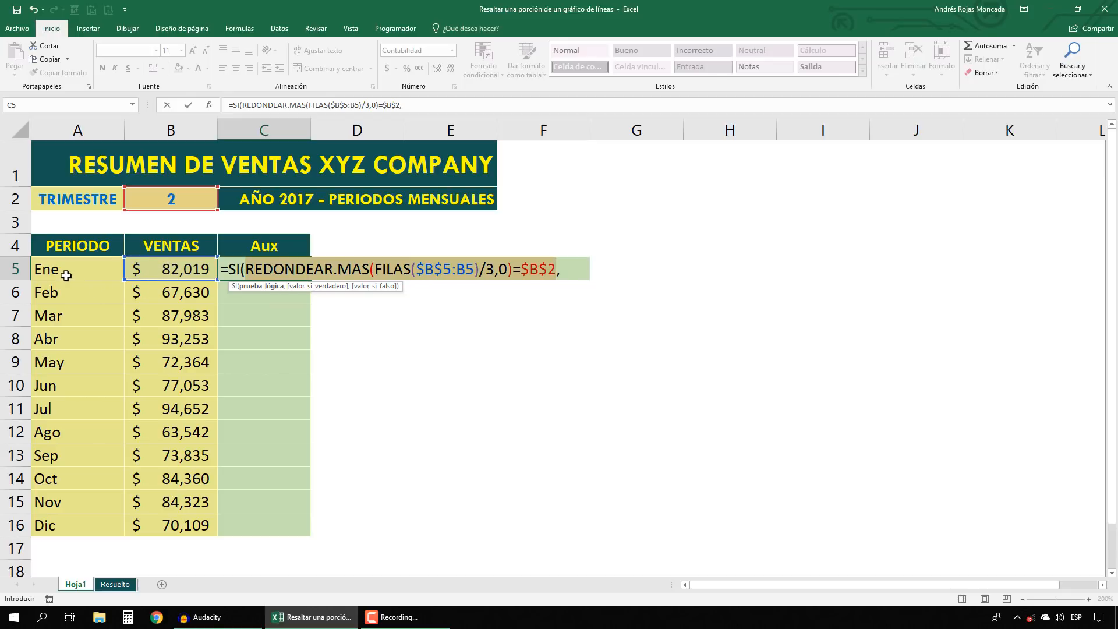
left_click(573, 272)
left_click(163, 269)
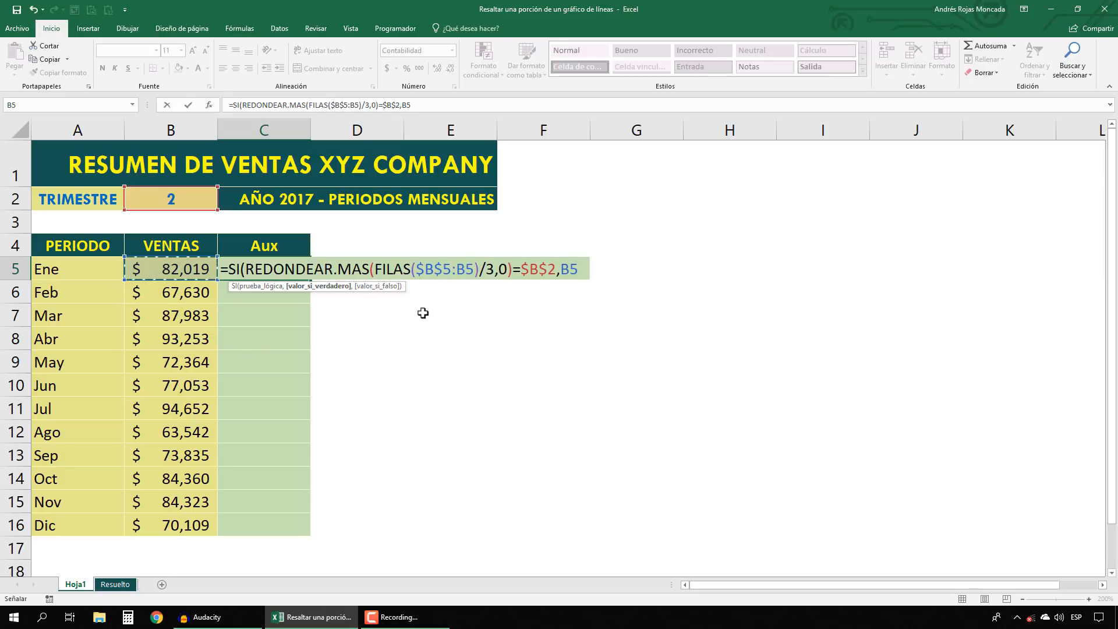
left_click(254, 286)
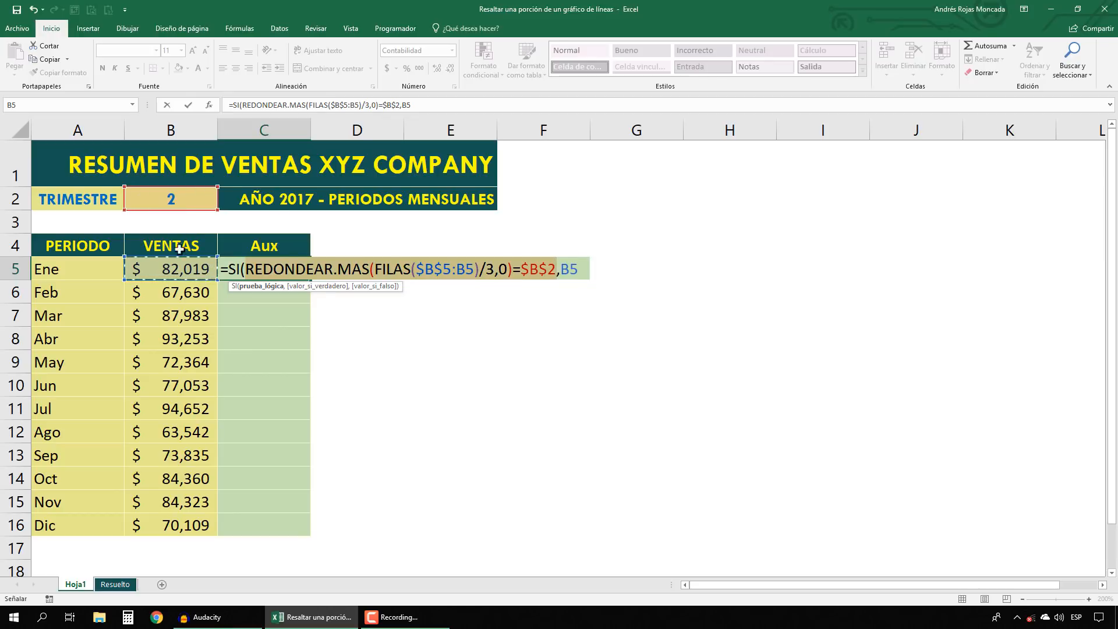
left_click(577, 268)
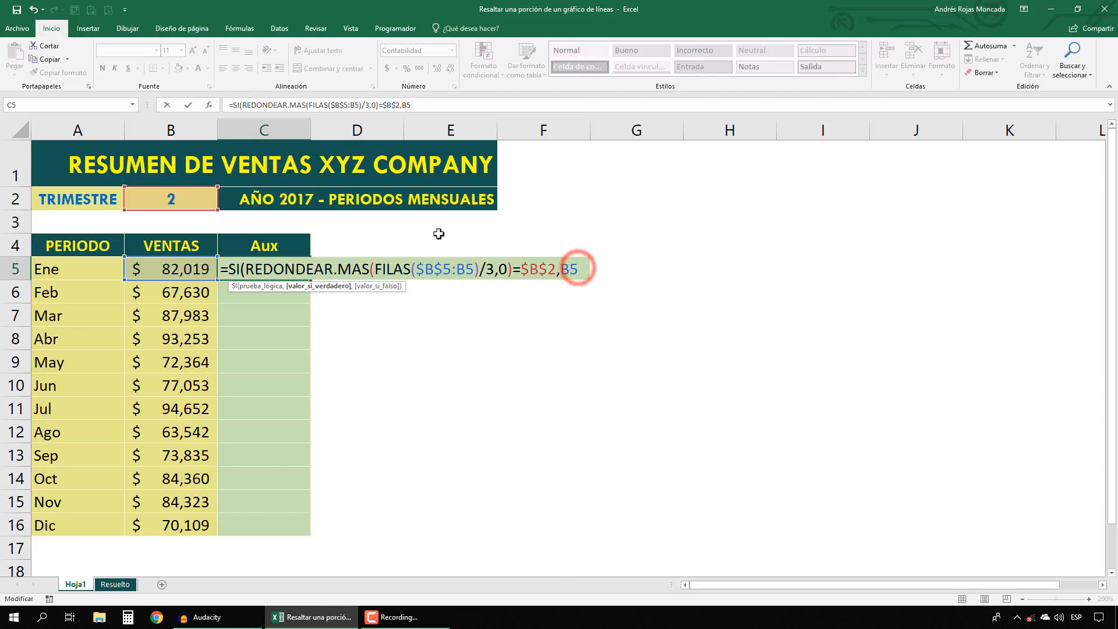
type(",")
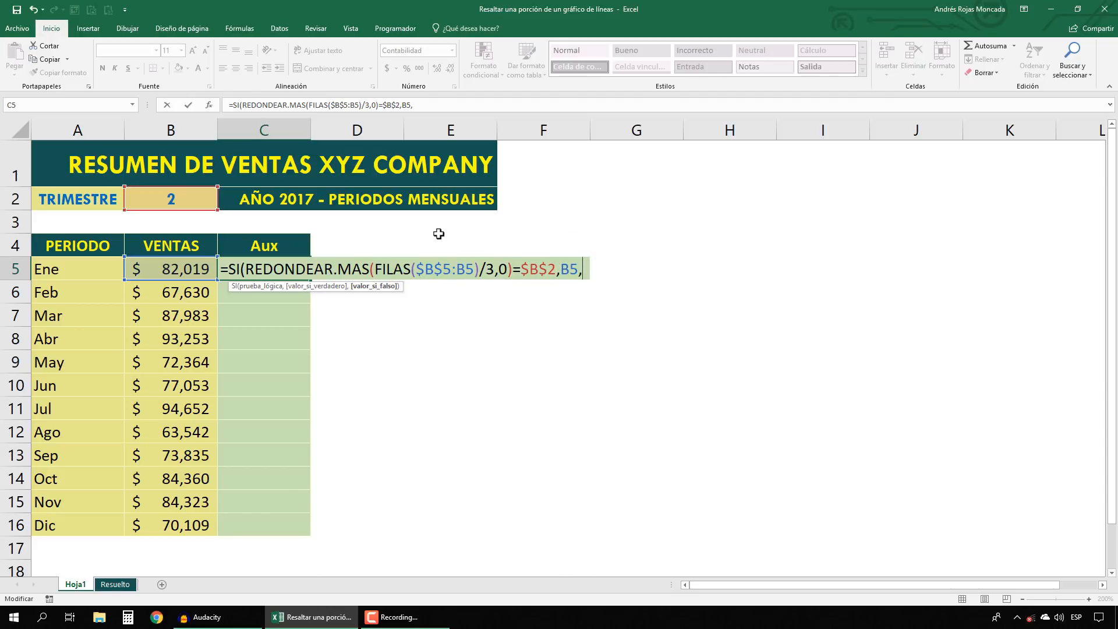
type("\"\")")
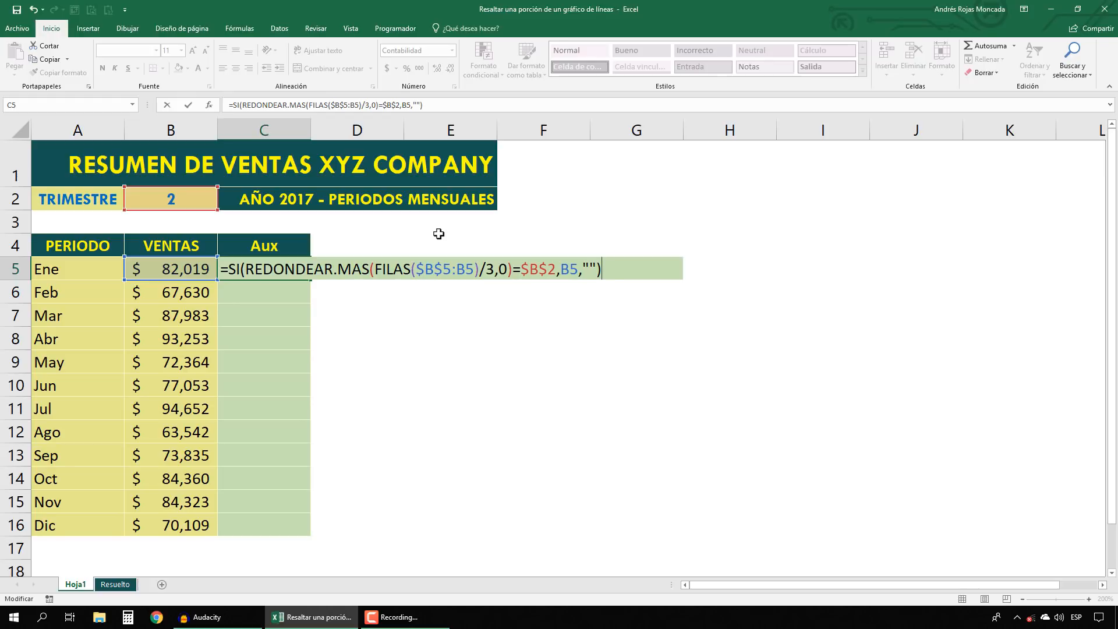
key("ctrl+Return")
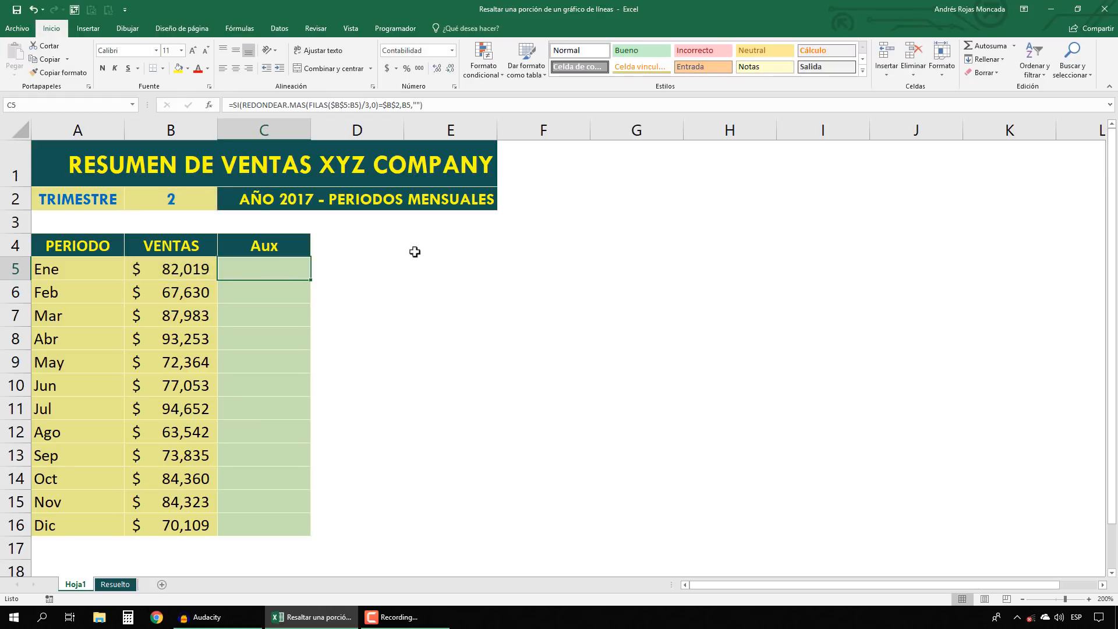
Fill the C5 formula down to C16 and ignore the formula error flags in C6:C15
double_click(310, 280)
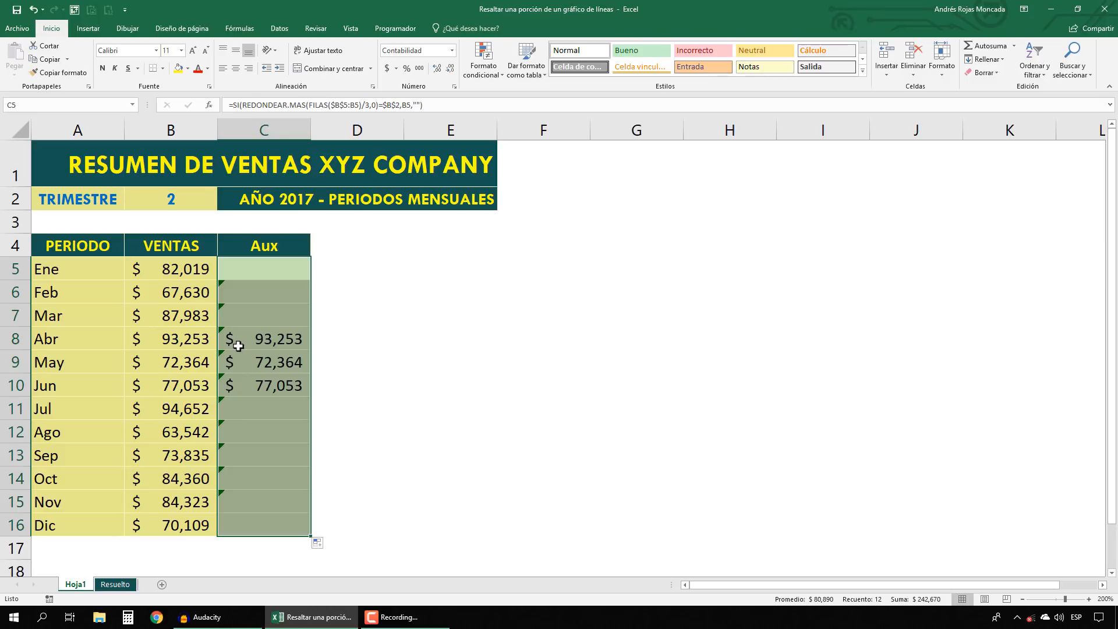
left_click_drag(242, 293, 239, 491)
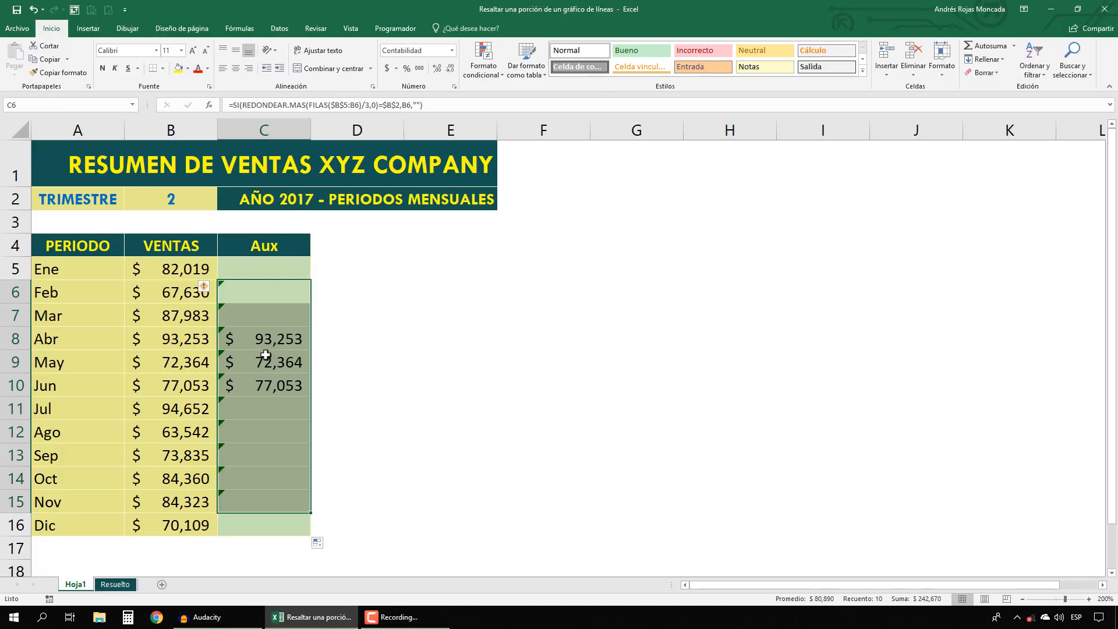
left_click(205, 286)
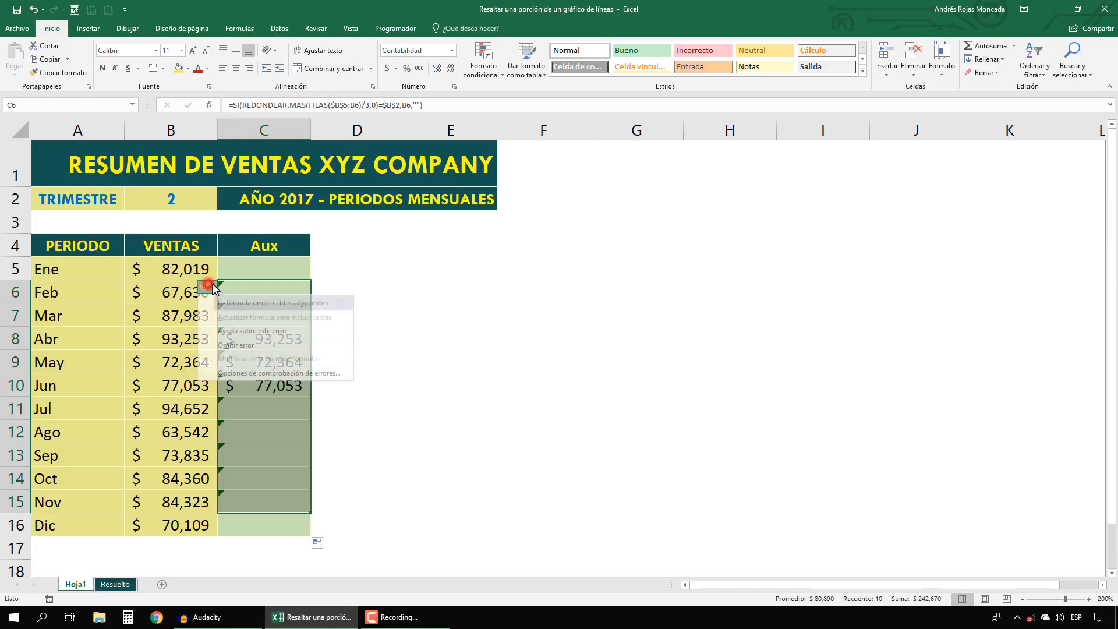
left_click(233, 346)
Test the Aux column by switching the quarter in B2 to 1, 2, 3, 4 and 1, and return it to 2
left_click(181, 199)
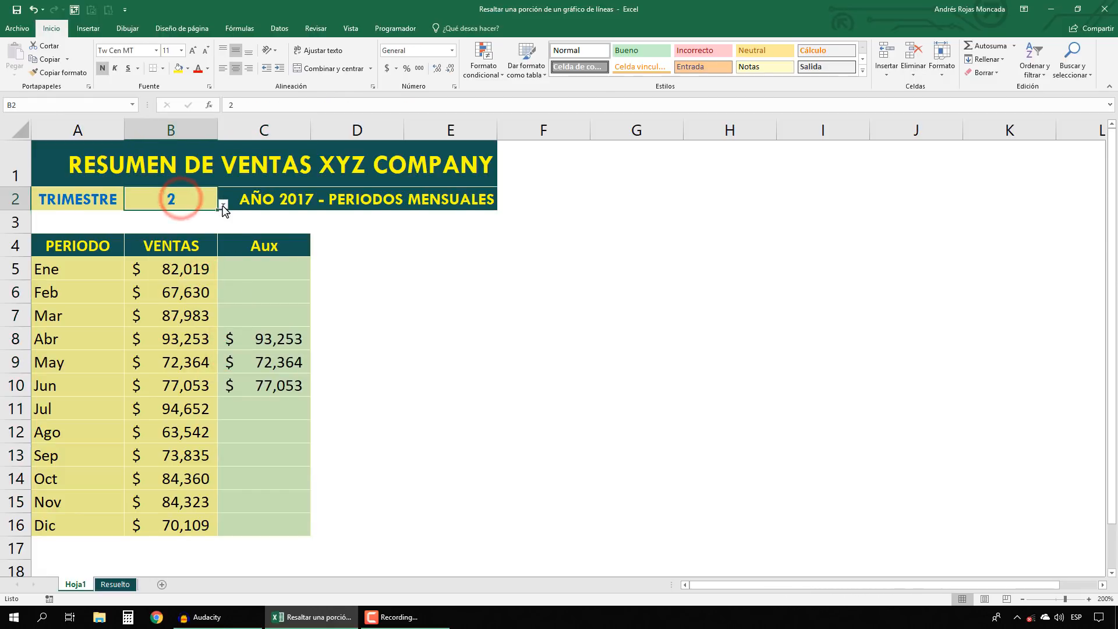
left_click(223, 203)
left_click(160, 218)
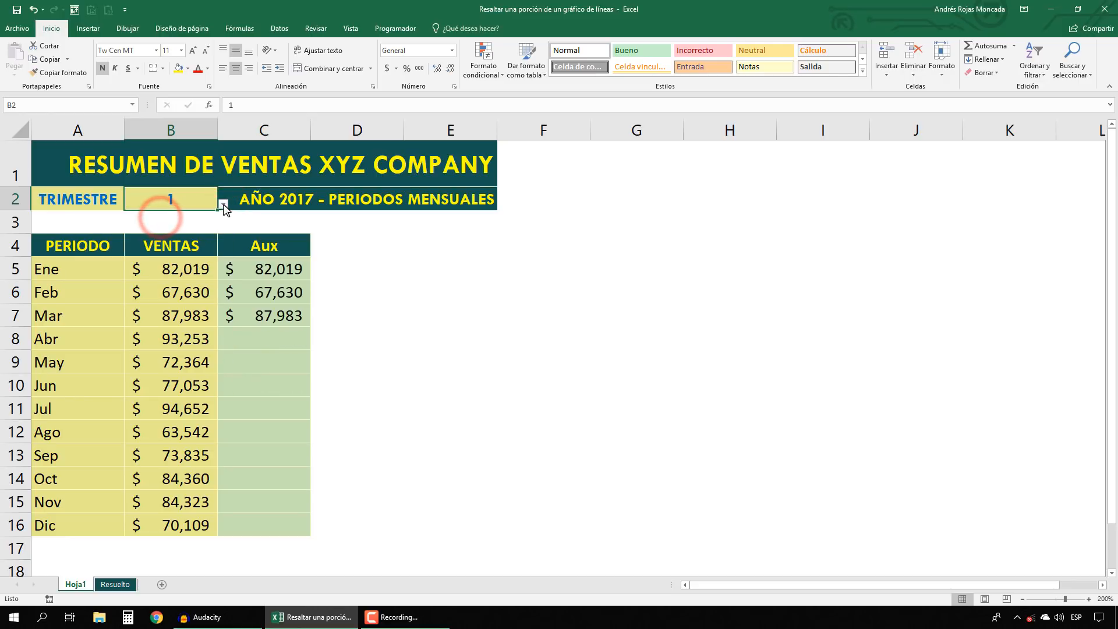
left_click(223, 204)
left_click(165, 230)
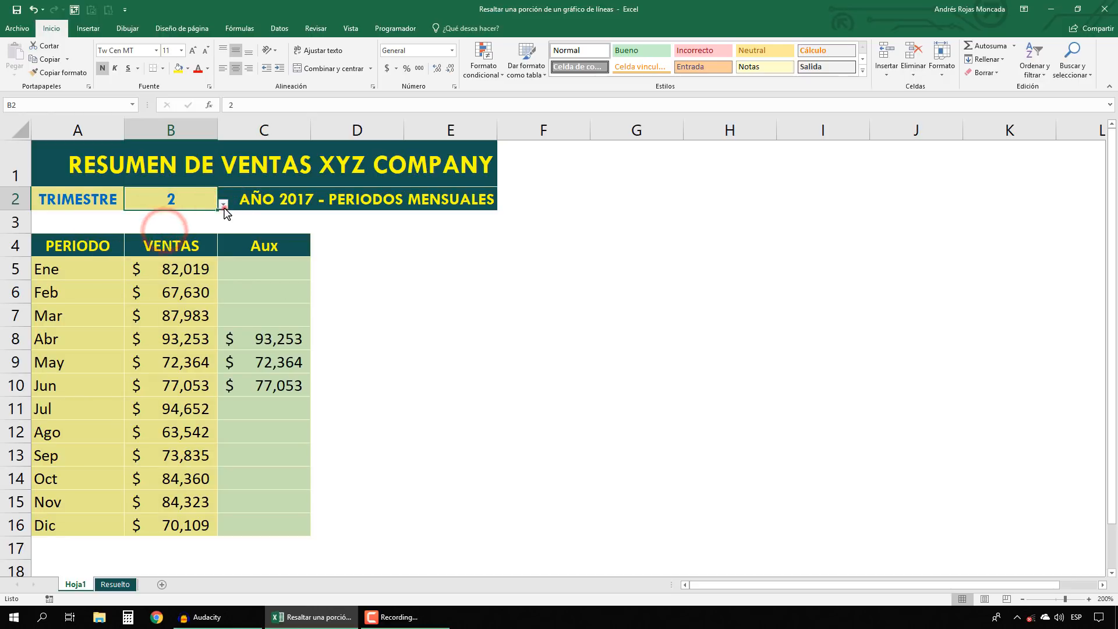
left_click(223, 204)
left_click(156, 243)
left_click(223, 204)
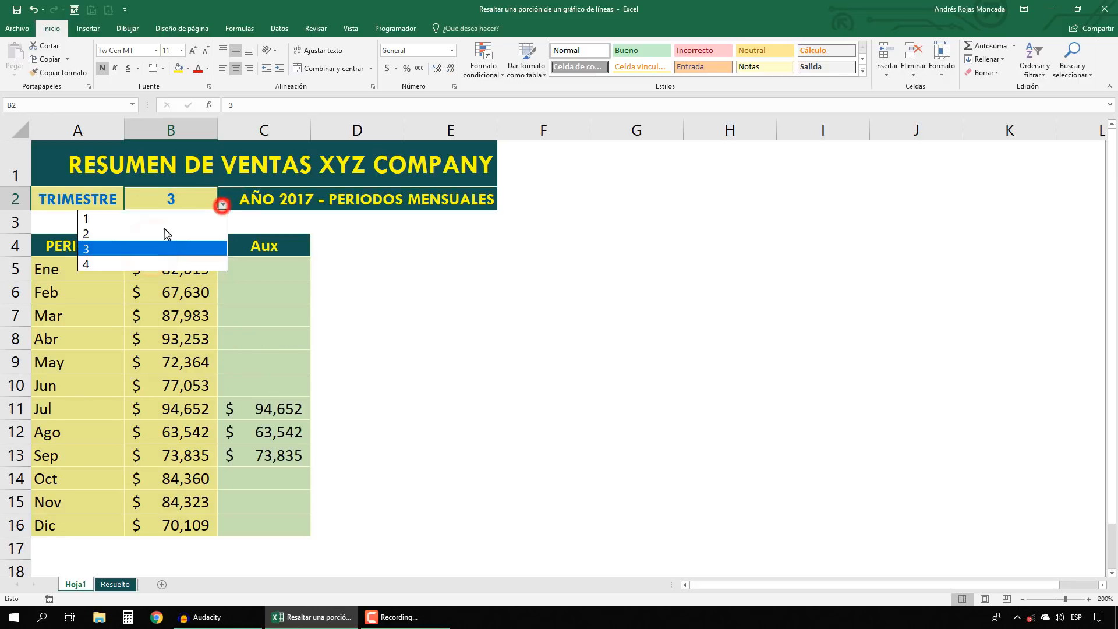
left_click(135, 259)
left_click(222, 204)
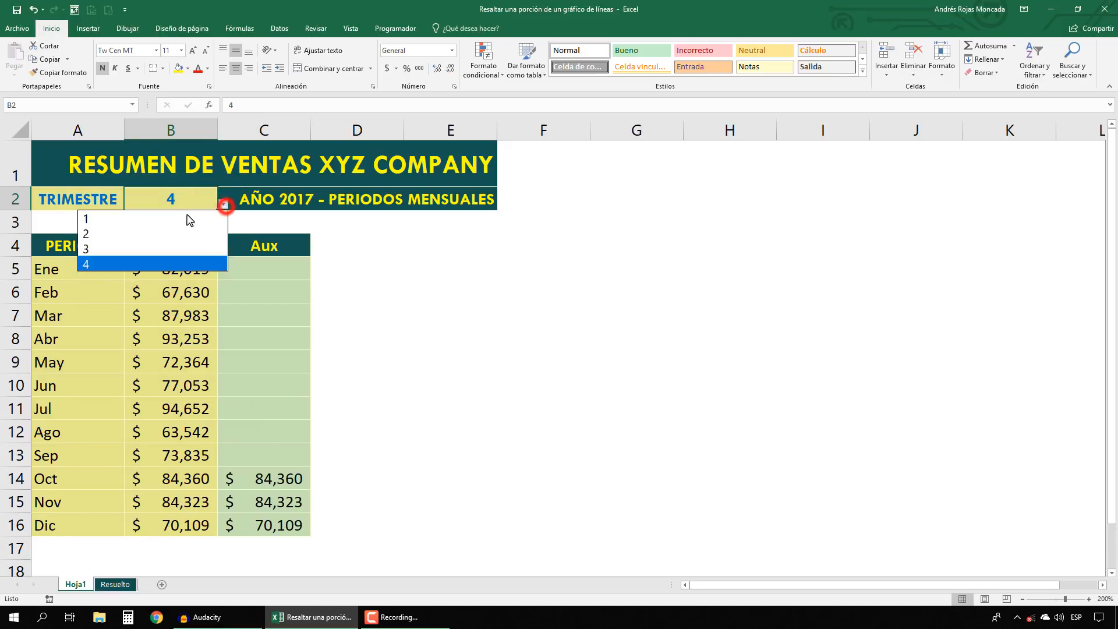
left_click(187, 219)
left_click(223, 203)
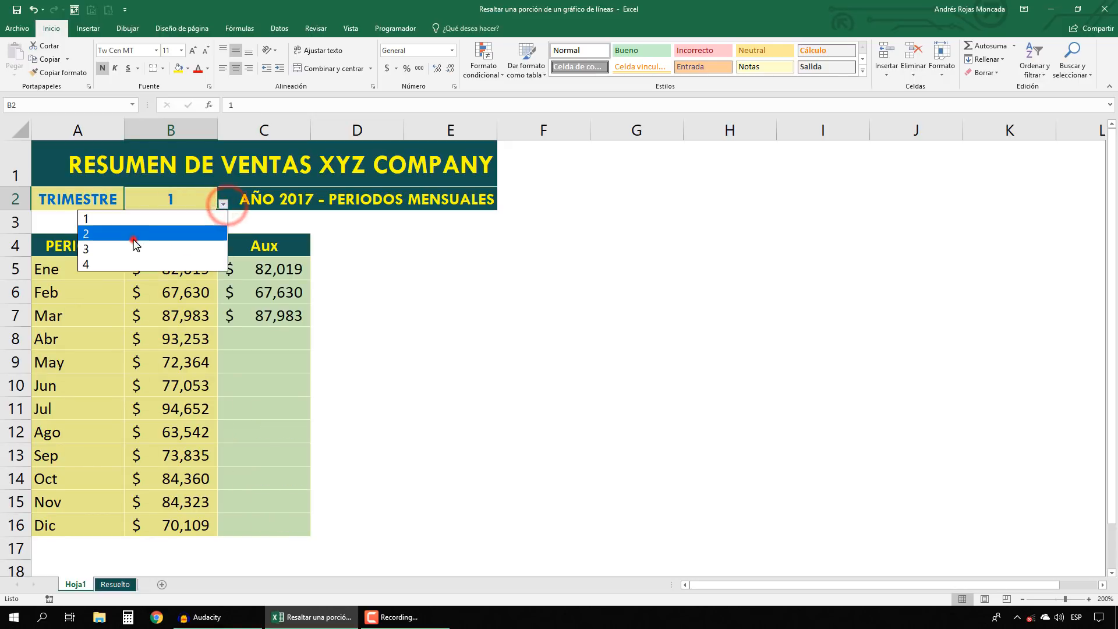
left_click(150, 233)
Insert an empty 2D line chart with markers (Línea con marcadores) and place it beside the table, starting around column D, row 3
left_click(650, 208)
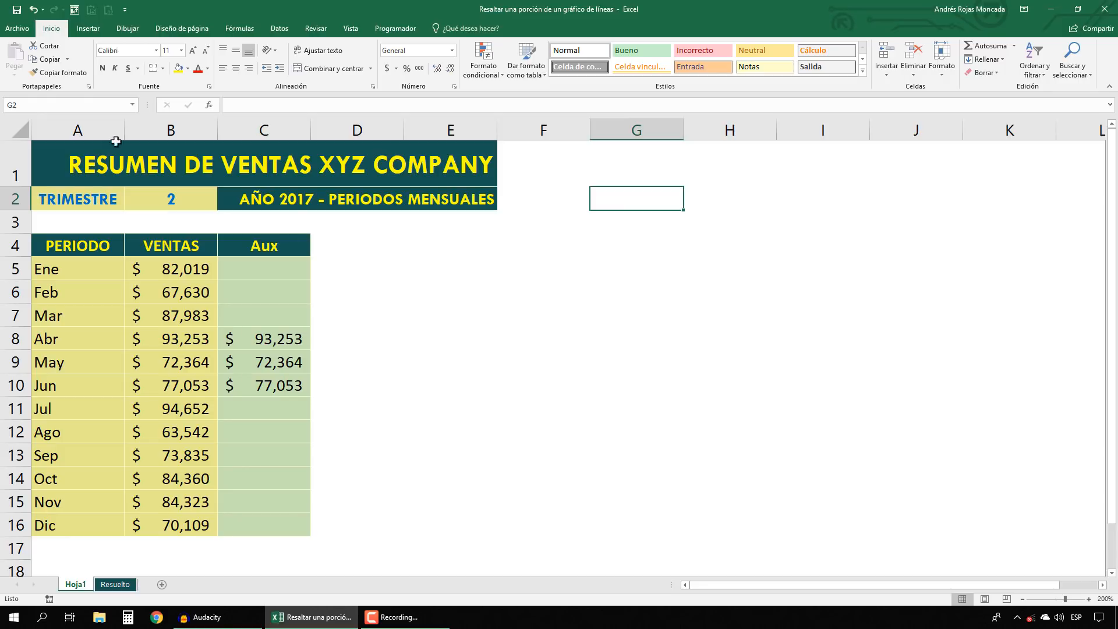
left_click(88, 28)
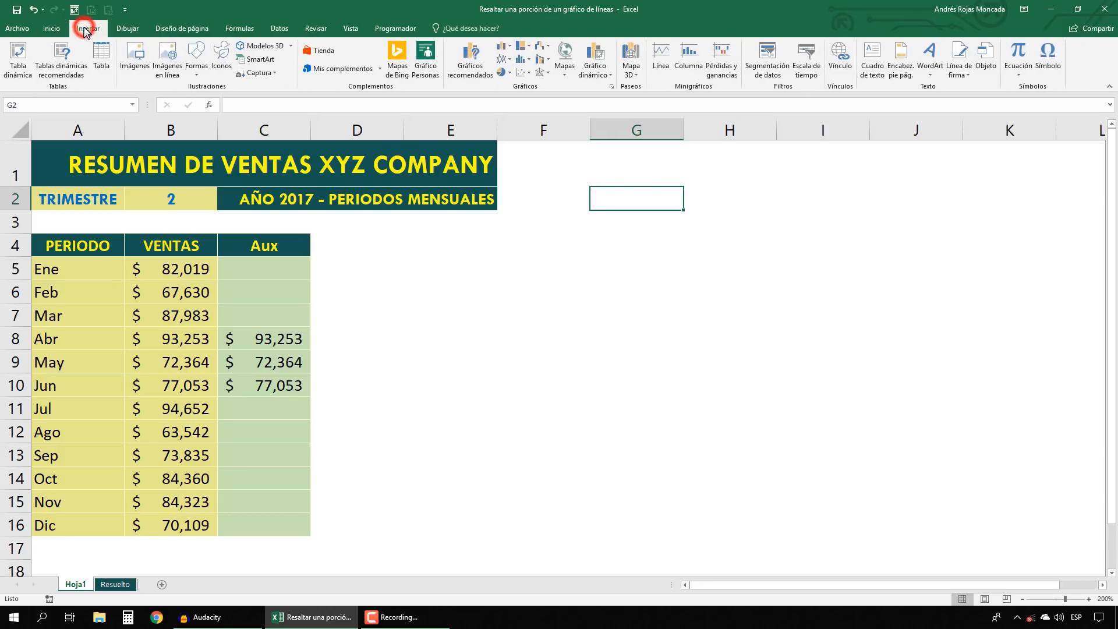
left_click(503, 59)
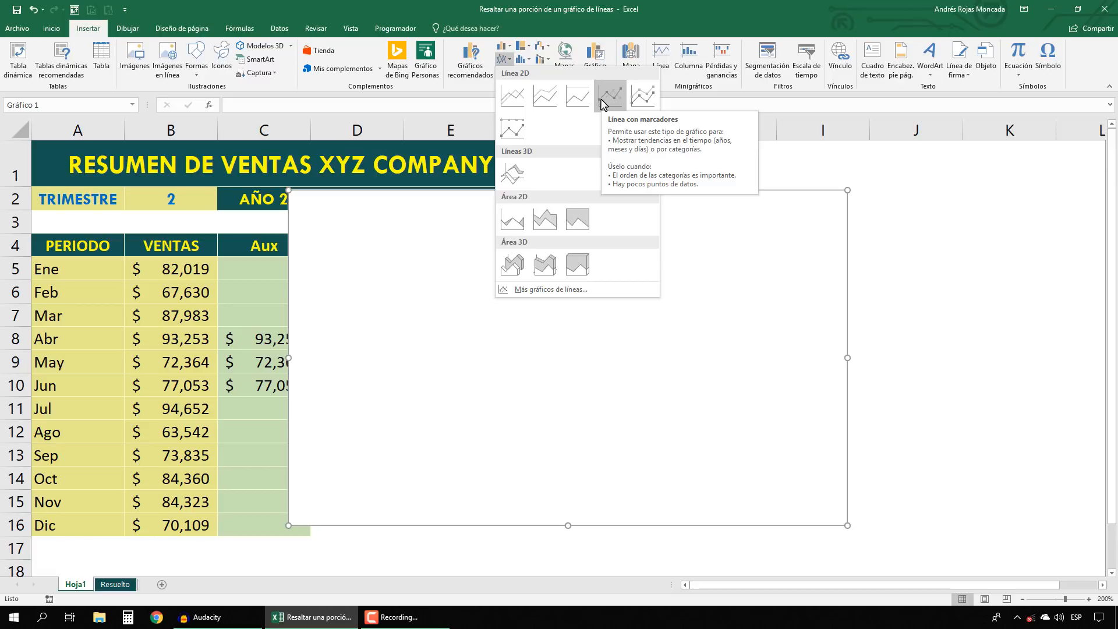
left_click(602, 103)
left_click_drag(304, 224, 365, 249)
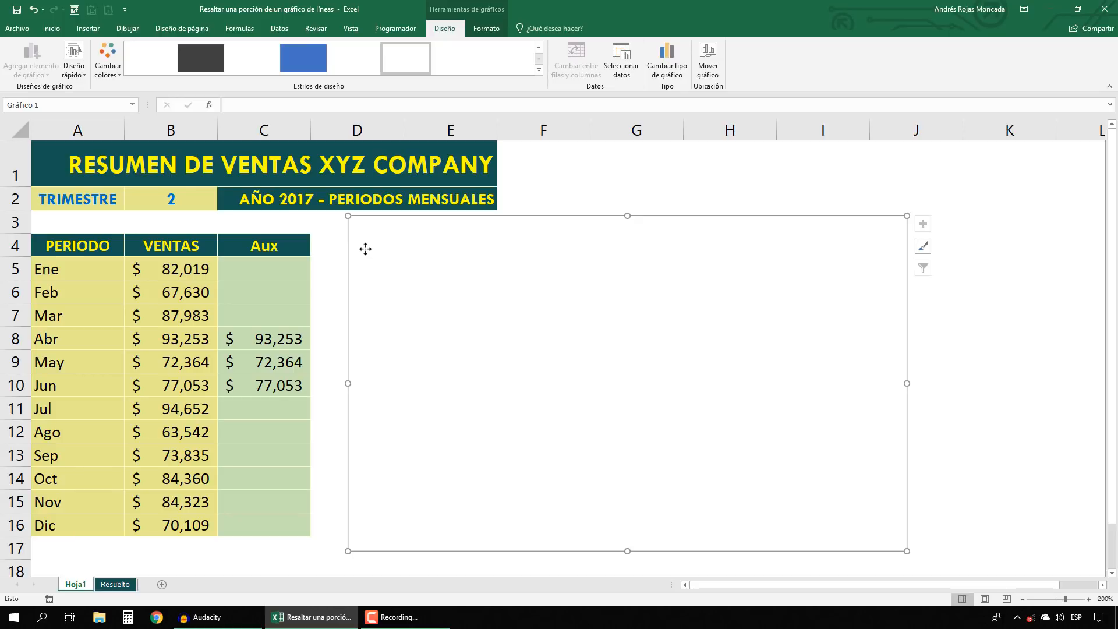
Set the empty chart's data range to A4:B16 on Hoja1 and accept the data source
right_click(365, 248)
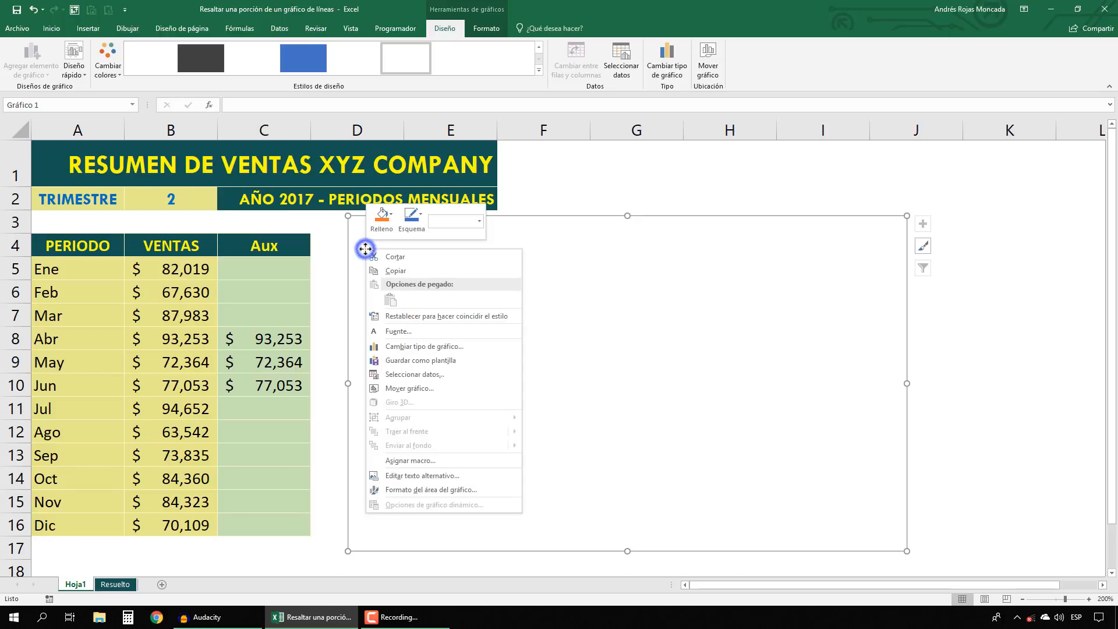
left_click(455, 376)
left_click_drag(393, 232, 406, 241)
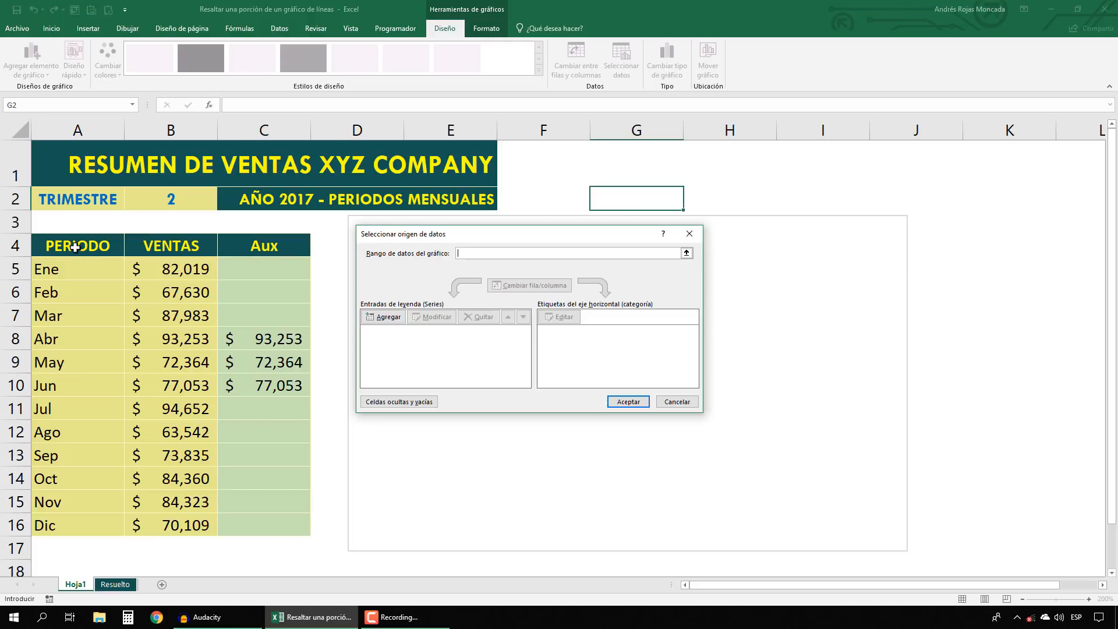
left_click_drag(75, 247, 159, 524)
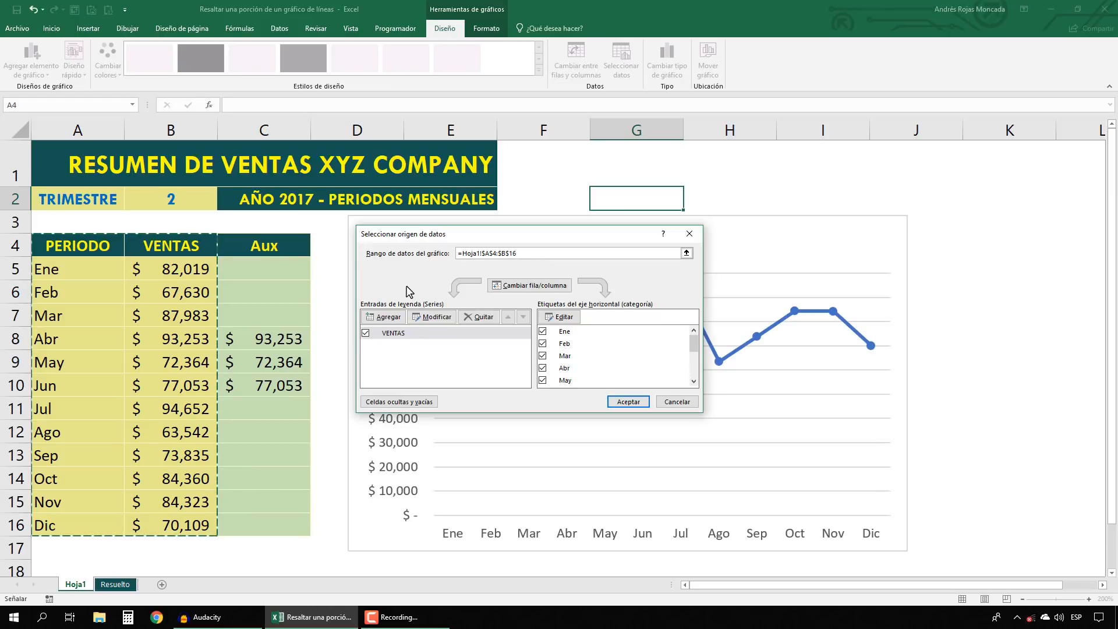
left_click(627, 401)
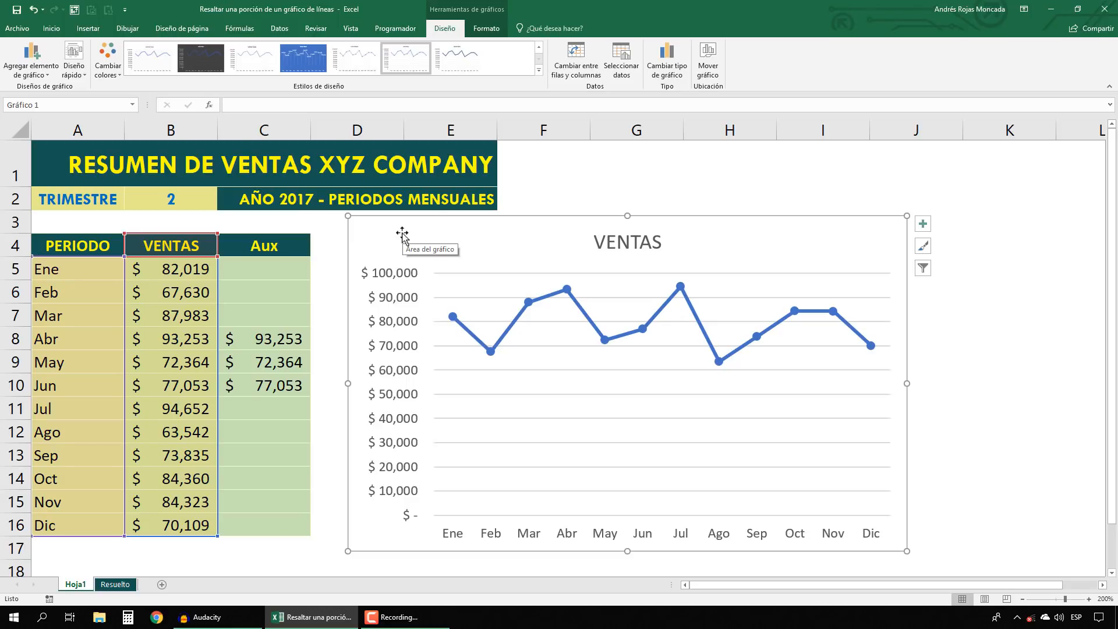
Apply the solid blue chart style with a white line and drop lines, and delete the vertical axis
left_click(538, 70)
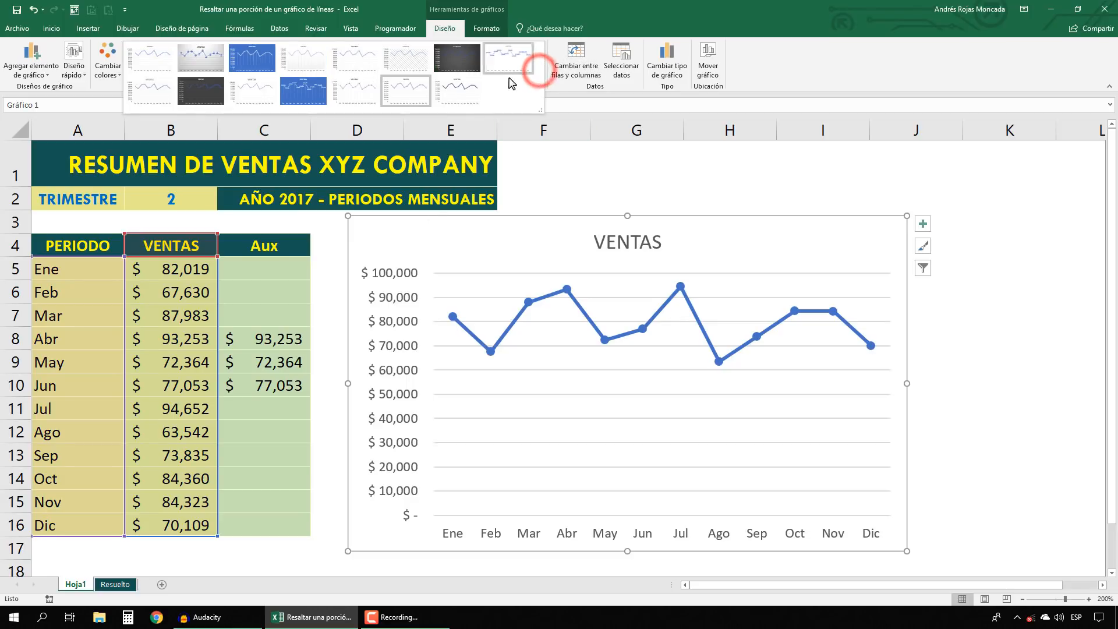
left_click(252, 58)
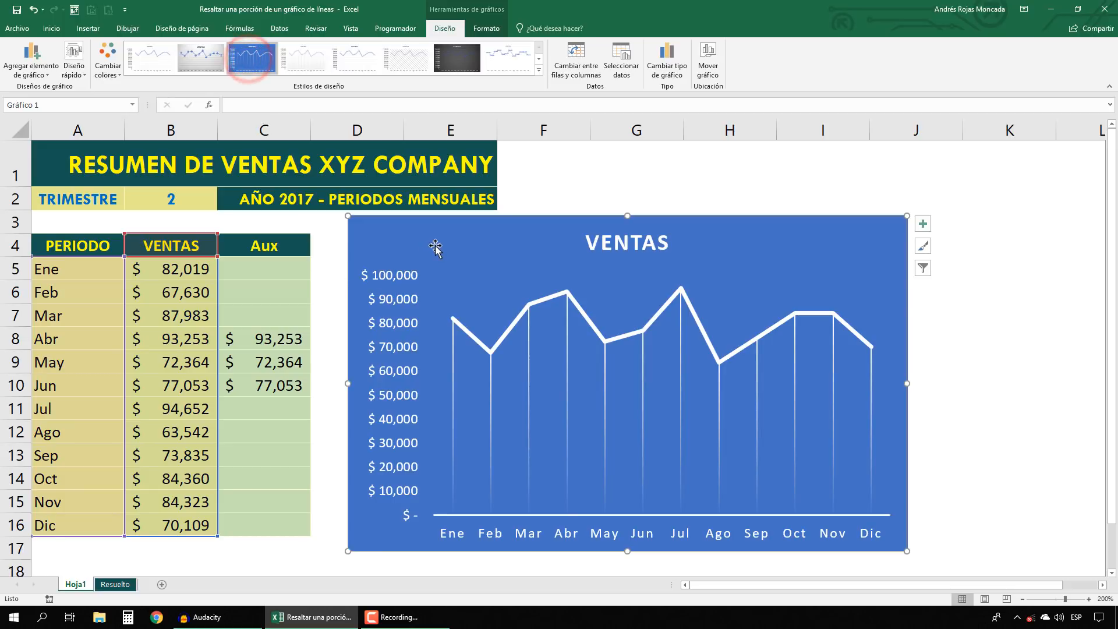
left_click(402, 274)
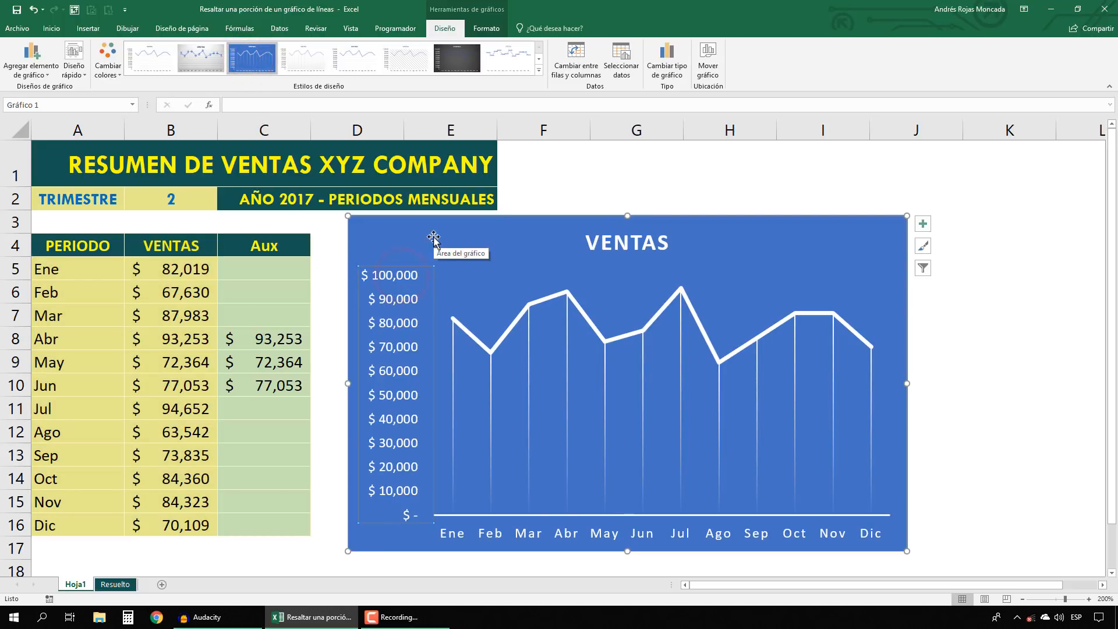
key("Delete")
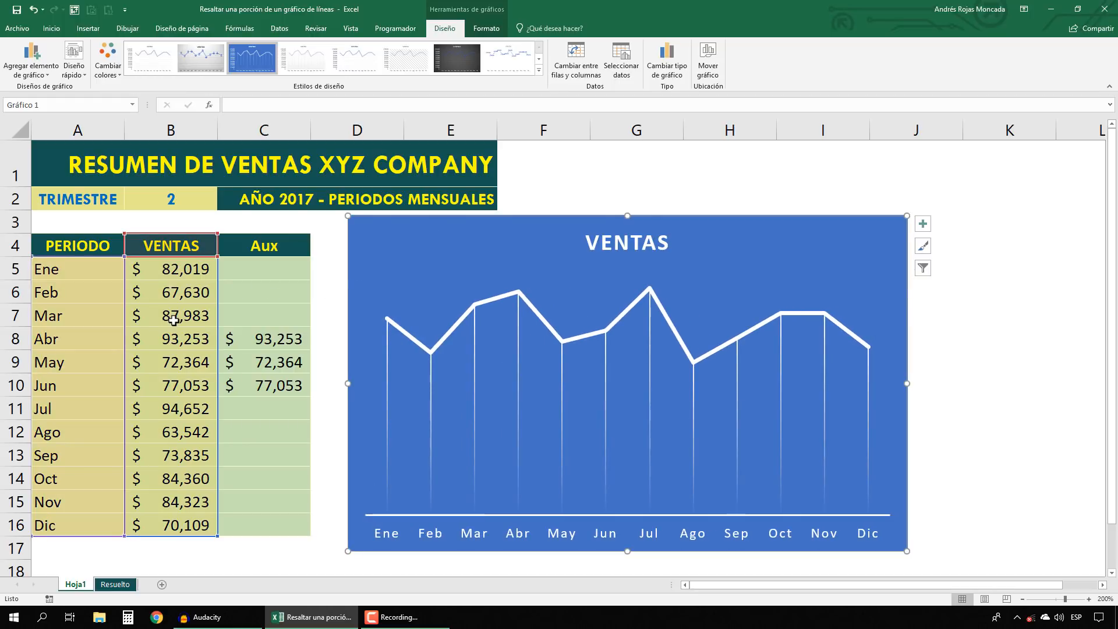
Link the chart title to cell A1 with the reference =Hoja1!$A$1
left_click(600, 241)
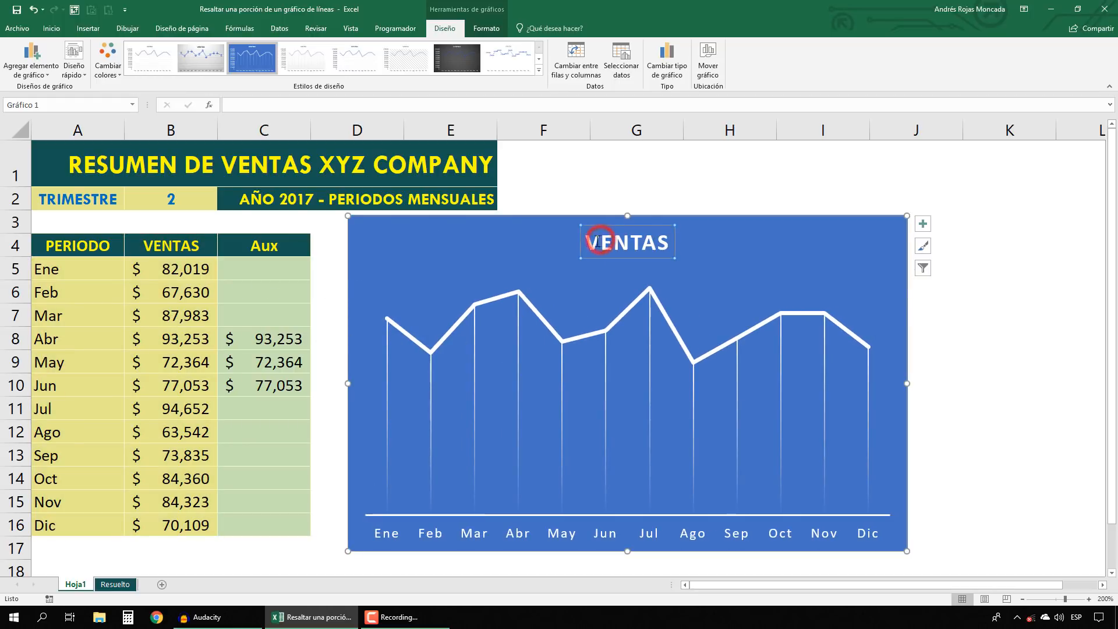
left_click(308, 105)
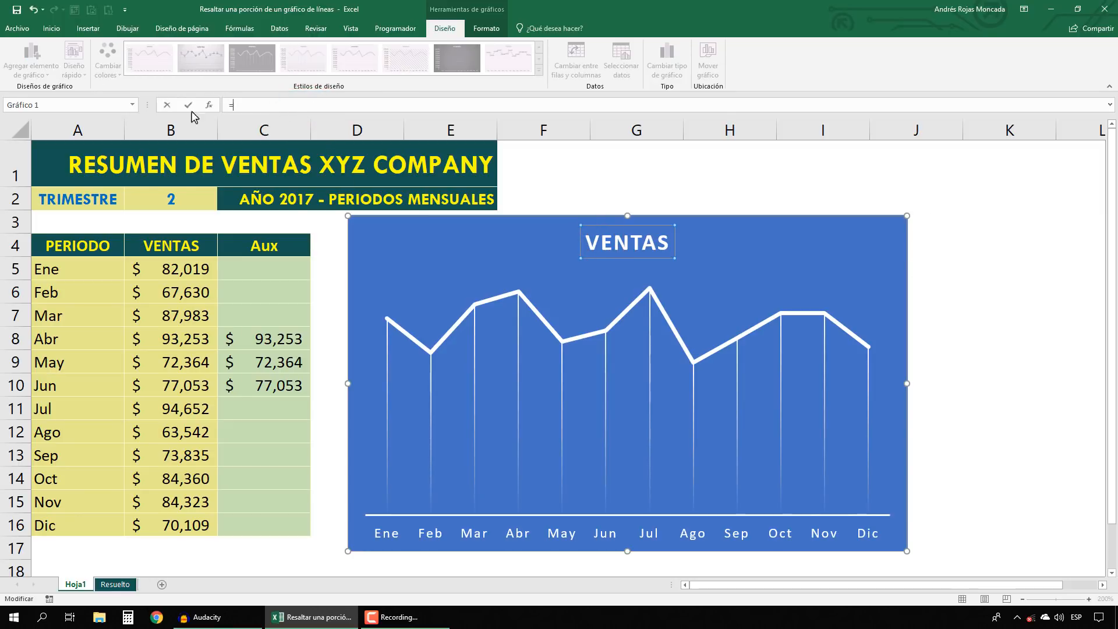
type("=")
left_click(105, 161)
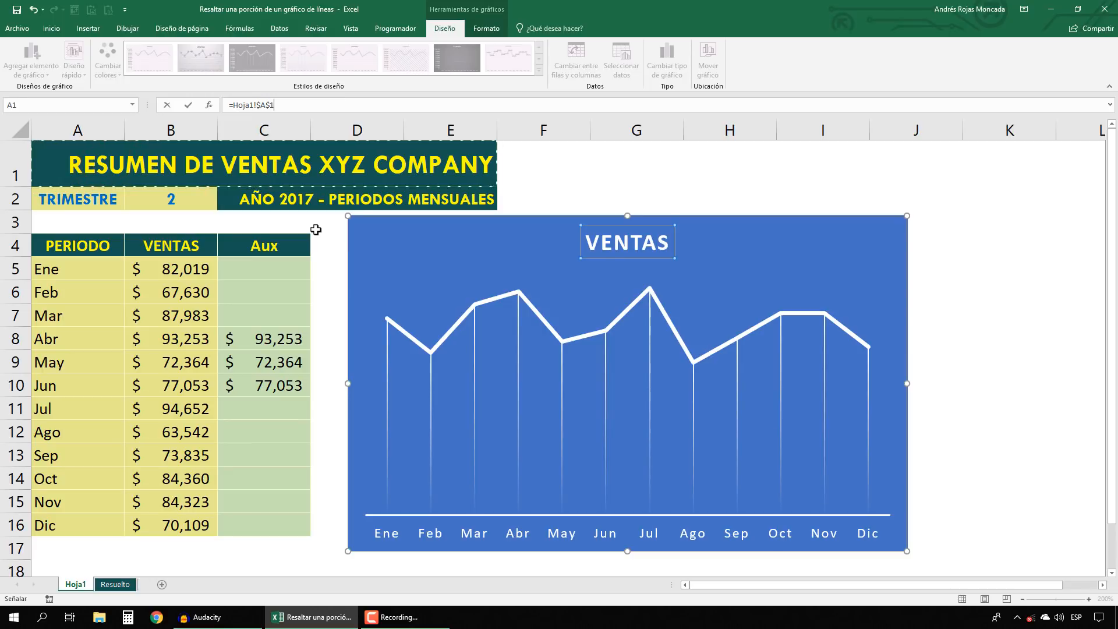
key("ctrl+Return")
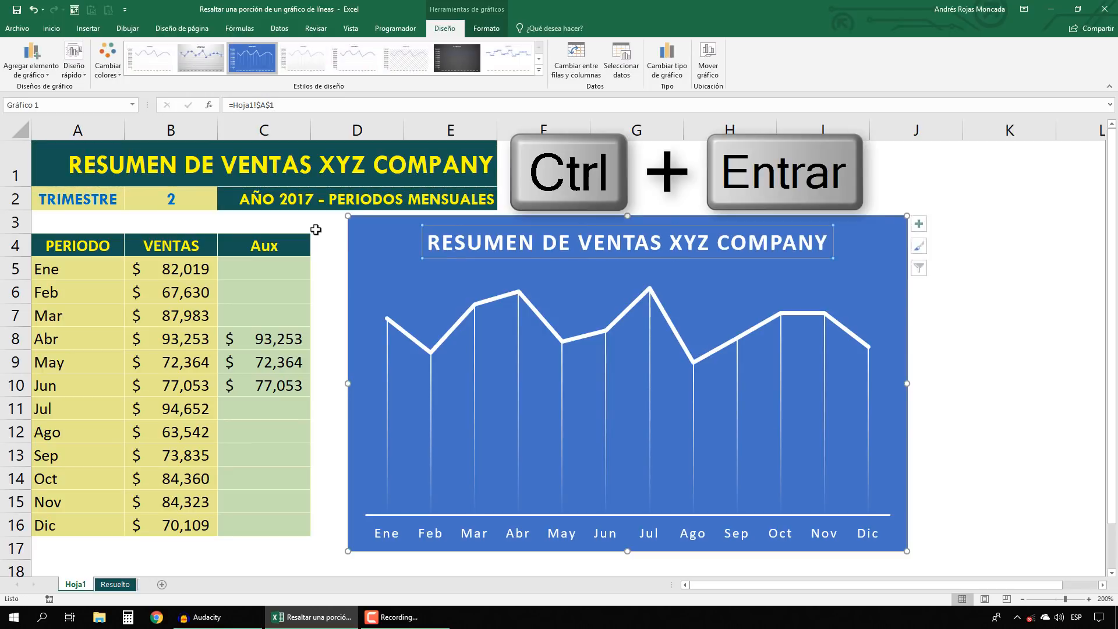
Add a new series to the chart's data source and take its name from cell C4
left_click(388, 245)
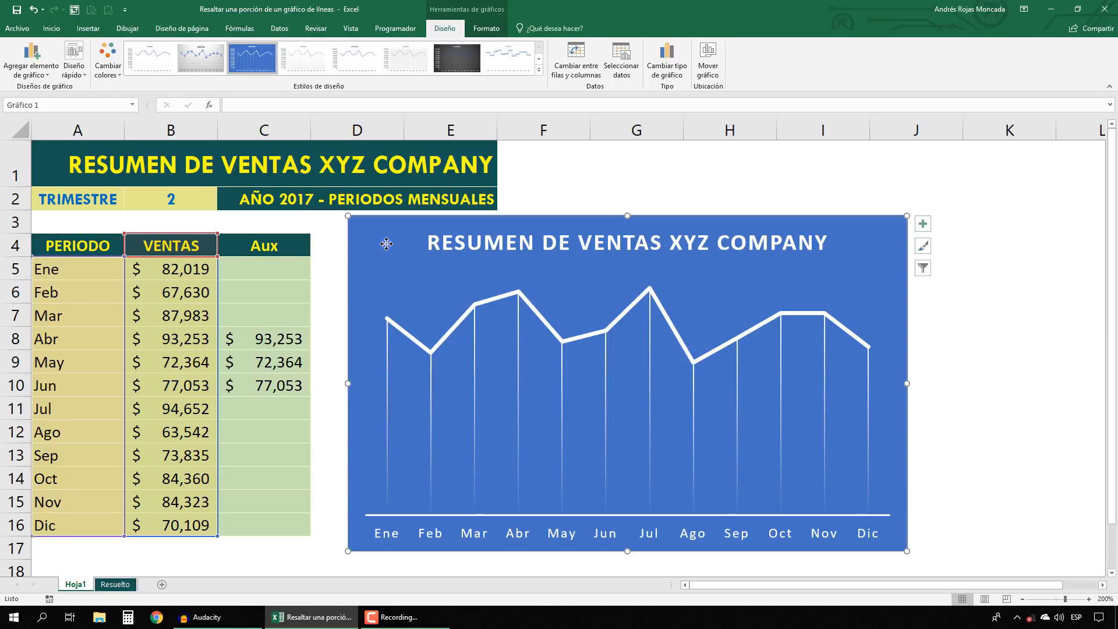
right_click(386, 243)
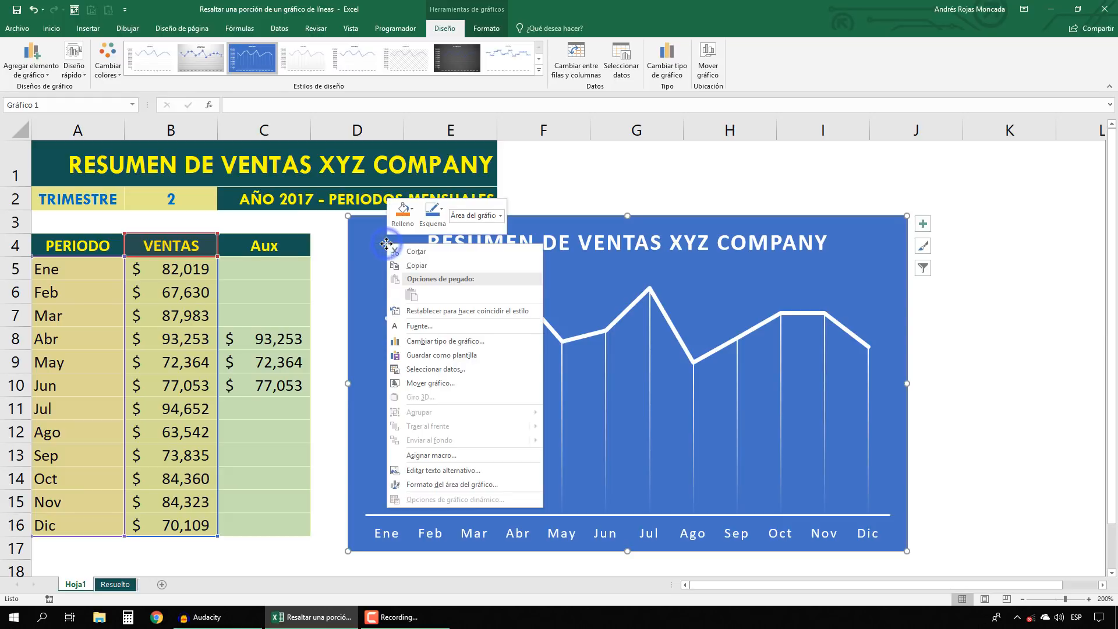
left_click(474, 375)
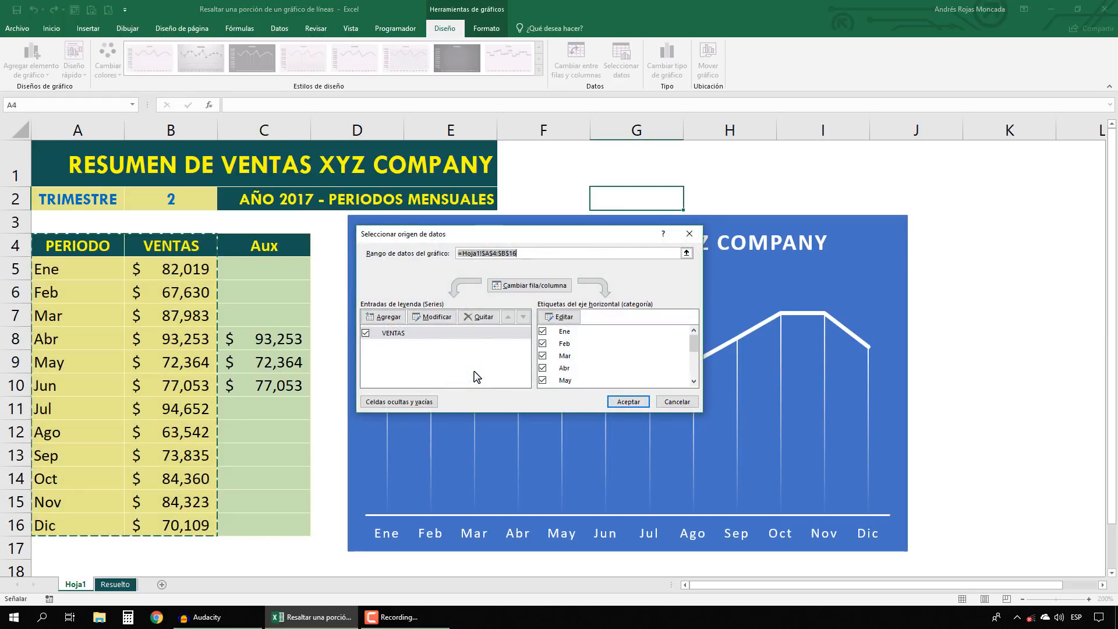
left_click_drag(393, 234, 390, 231)
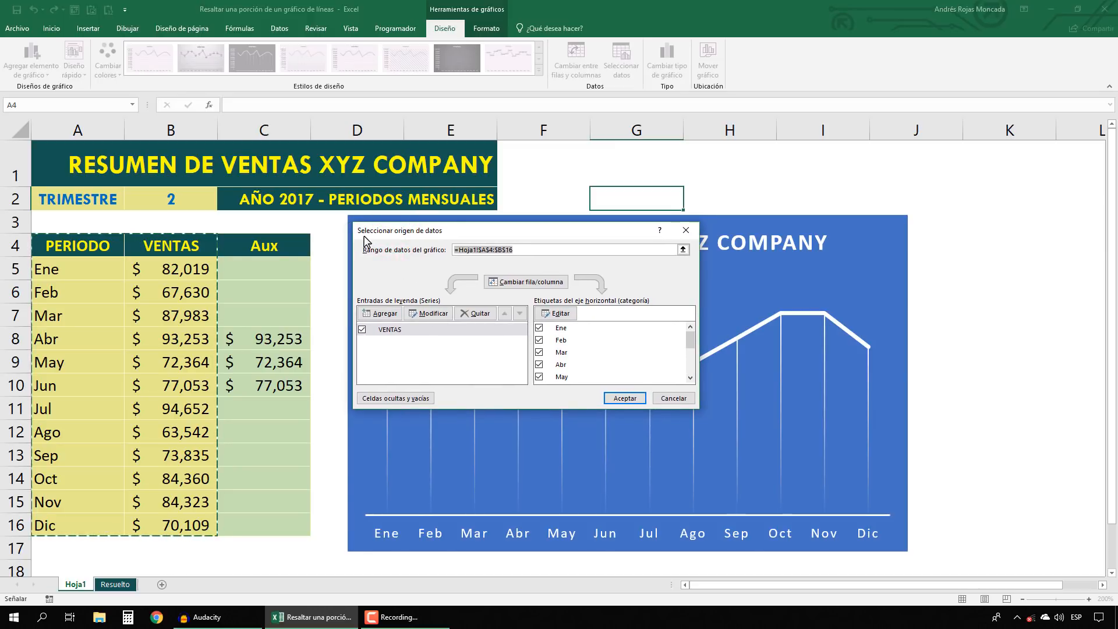
left_click(380, 313)
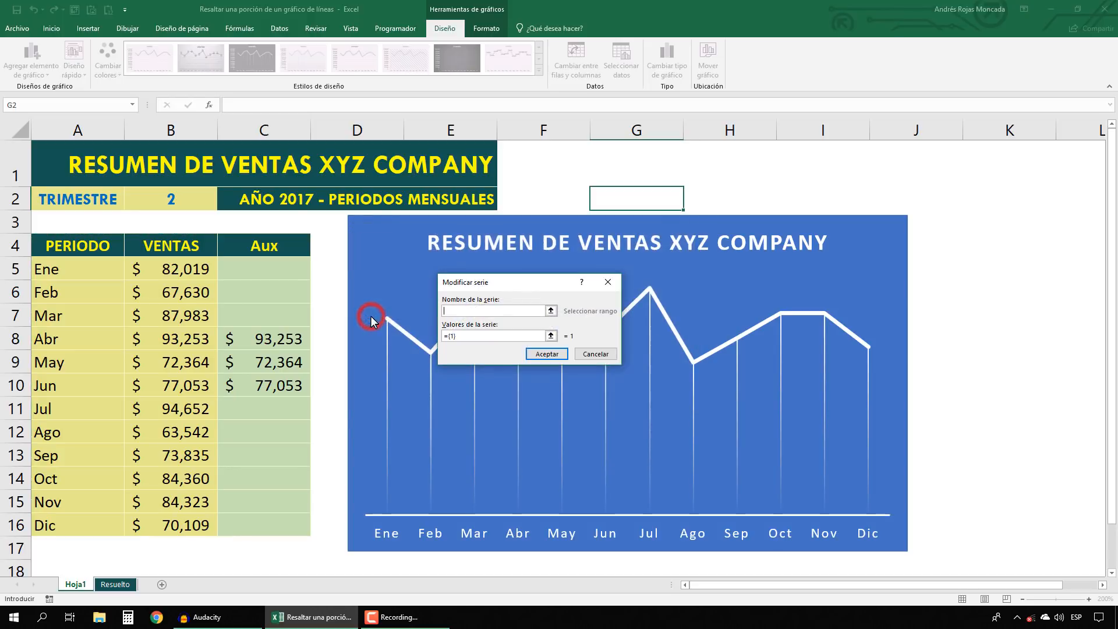
left_click(449, 312)
left_click(284, 247)
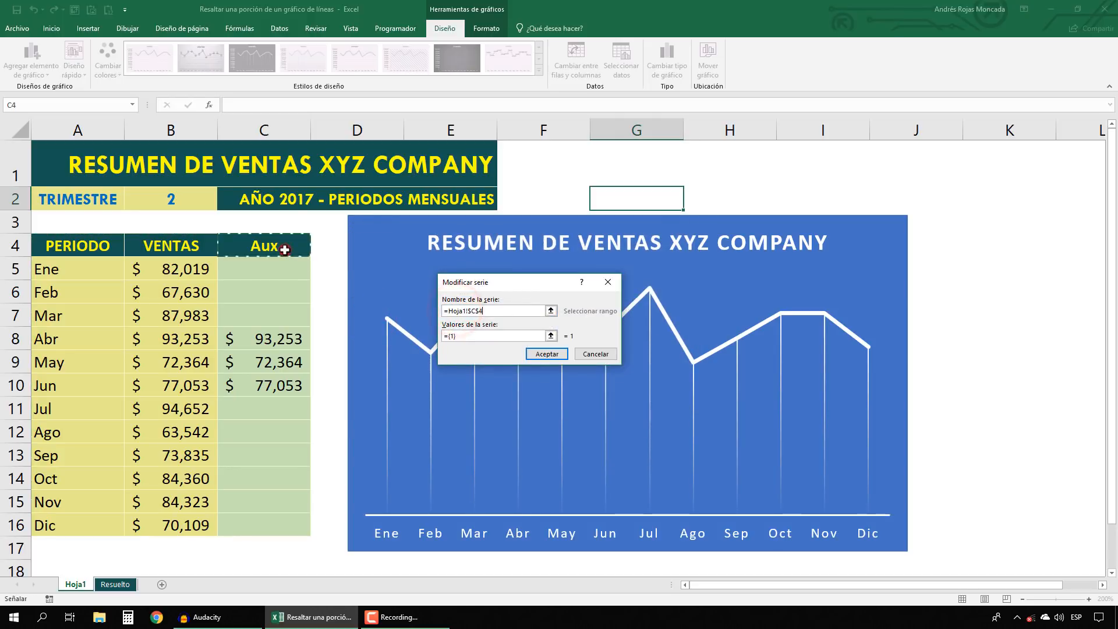
Set the new series' values to C5:C16 and accept the series and data source changes
left_click(551, 336)
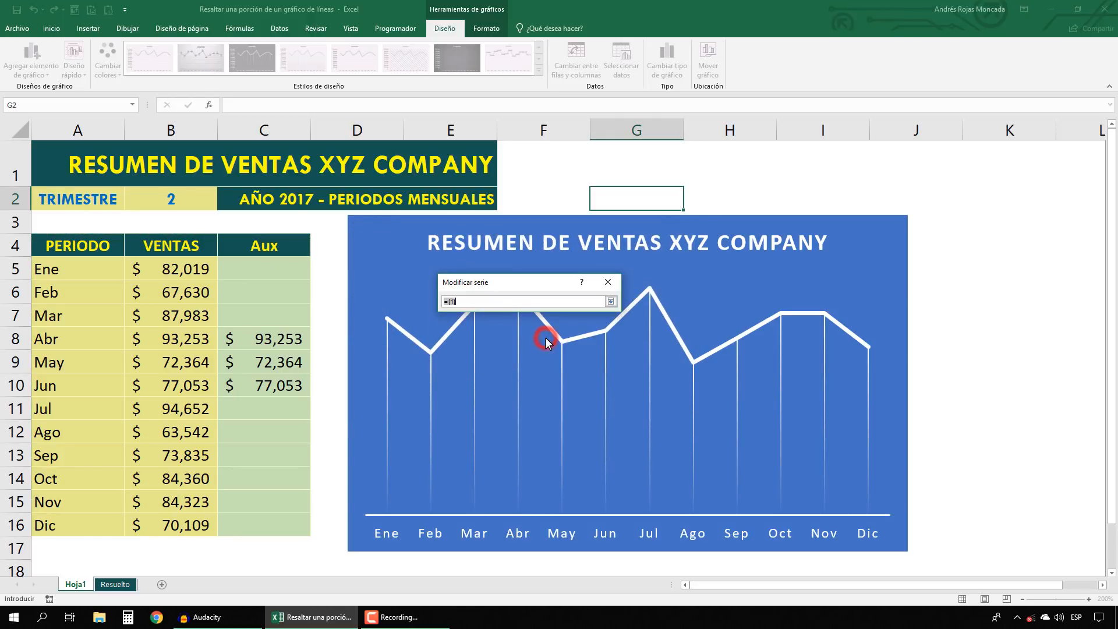
left_click_drag(267, 268, 277, 528)
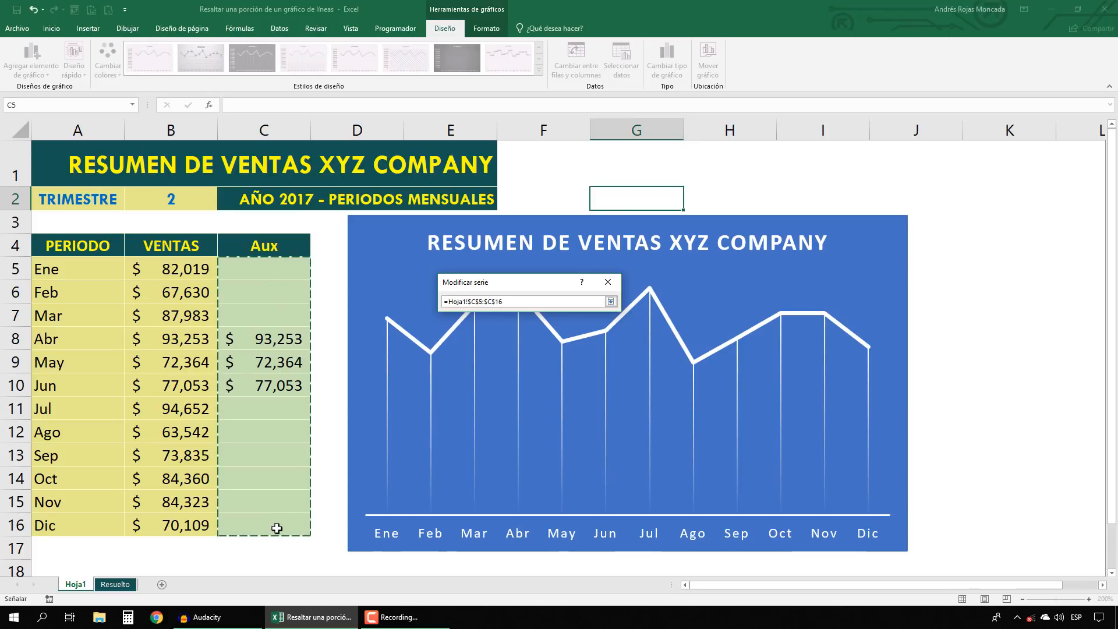
left_click(611, 302)
left_click(548, 355)
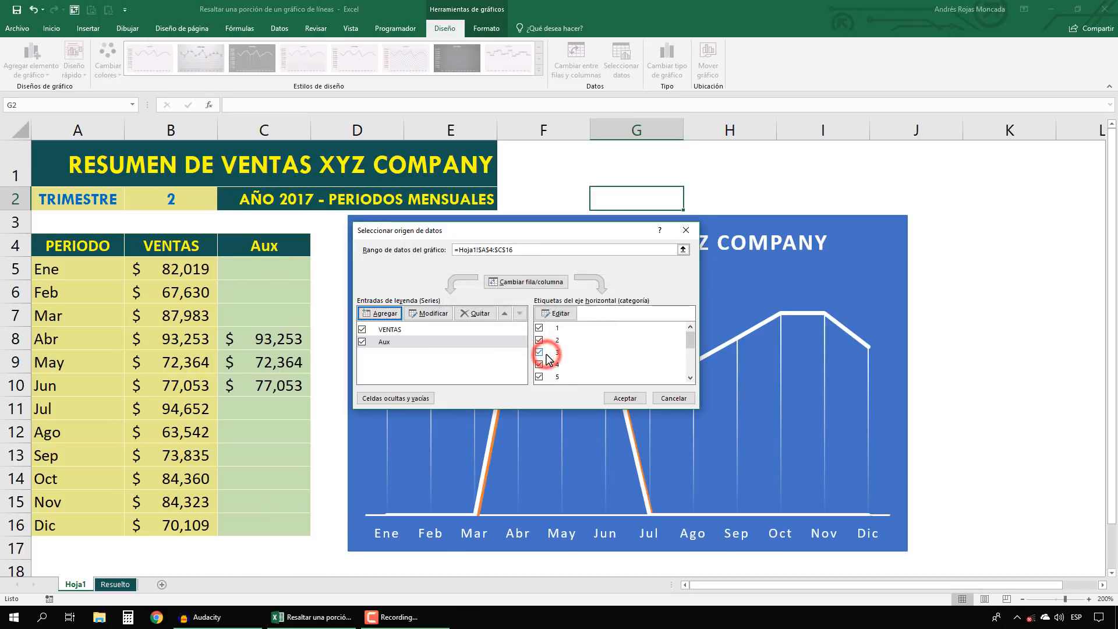
left_click(622, 400)
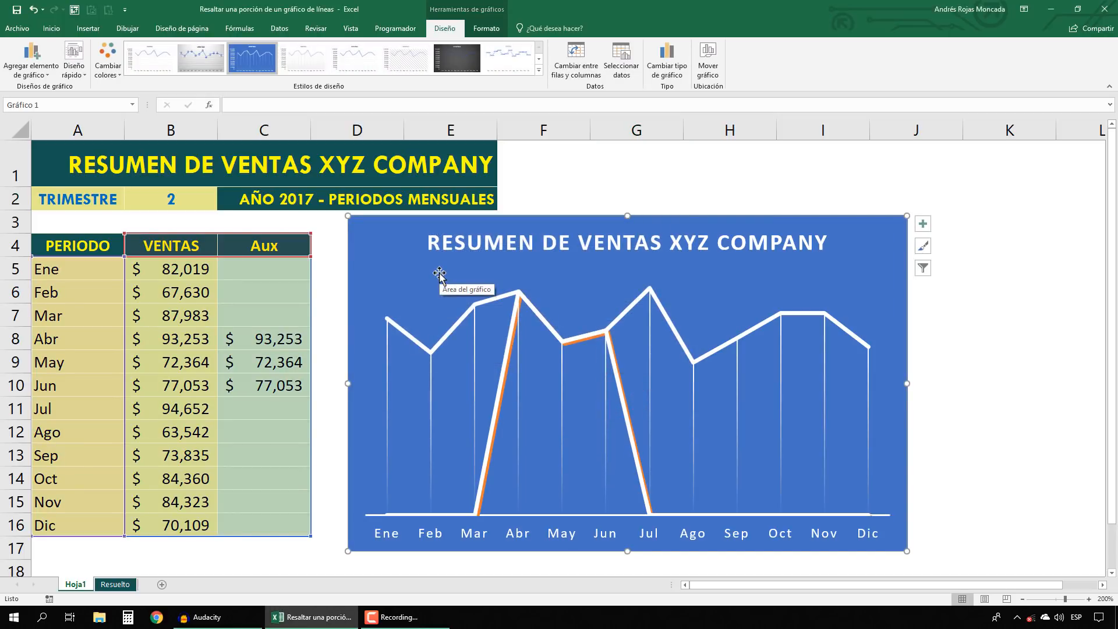
Change the chart type to a custom combination and set the VENTAS series to a line with markers (Línea con marcadores)
right_click(385, 235)
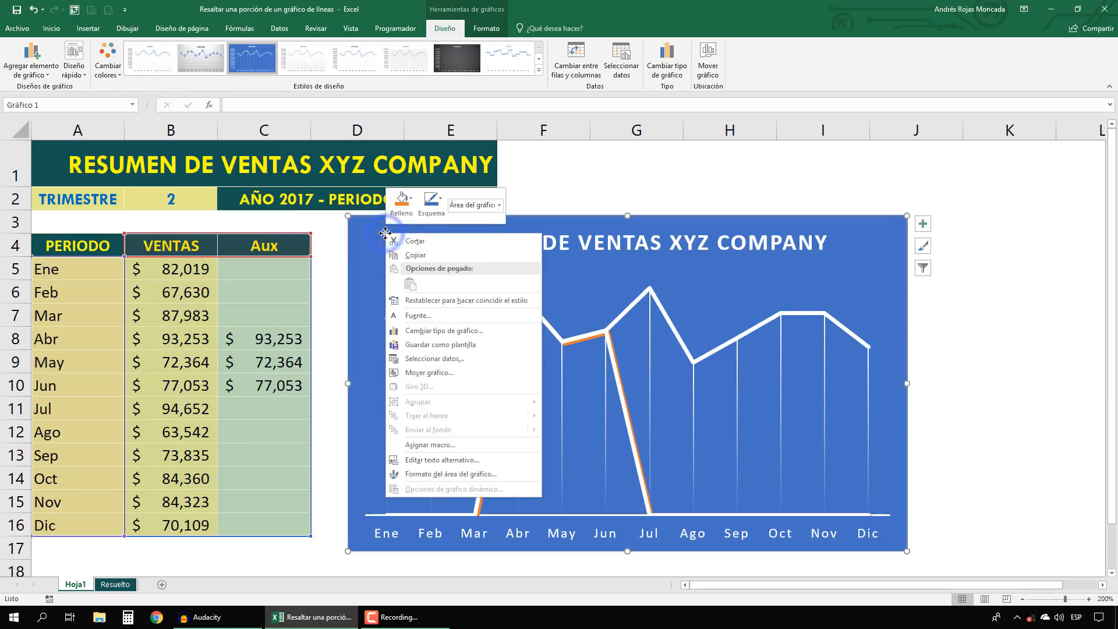
left_click(489, 331)
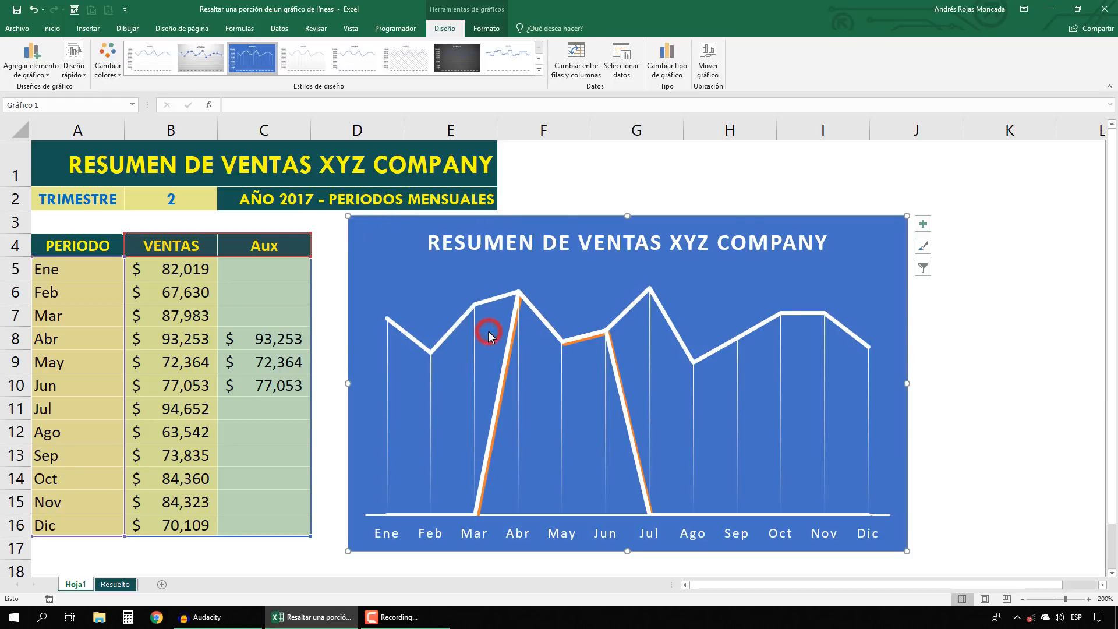
left_click_drag(397, 145, 368, 207)
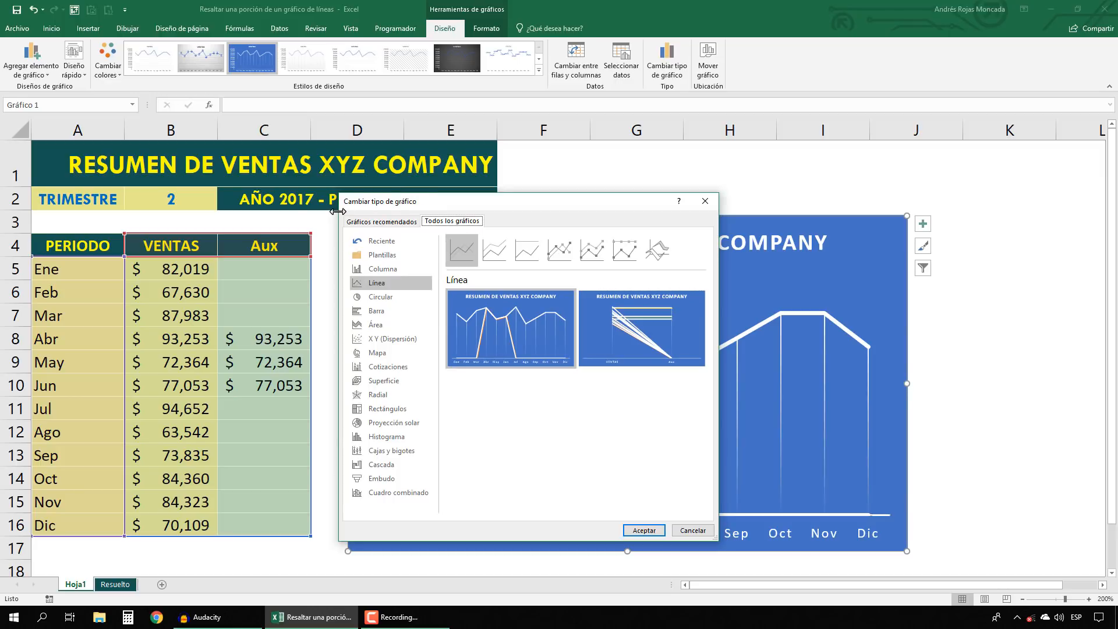
left_click(398, 493)
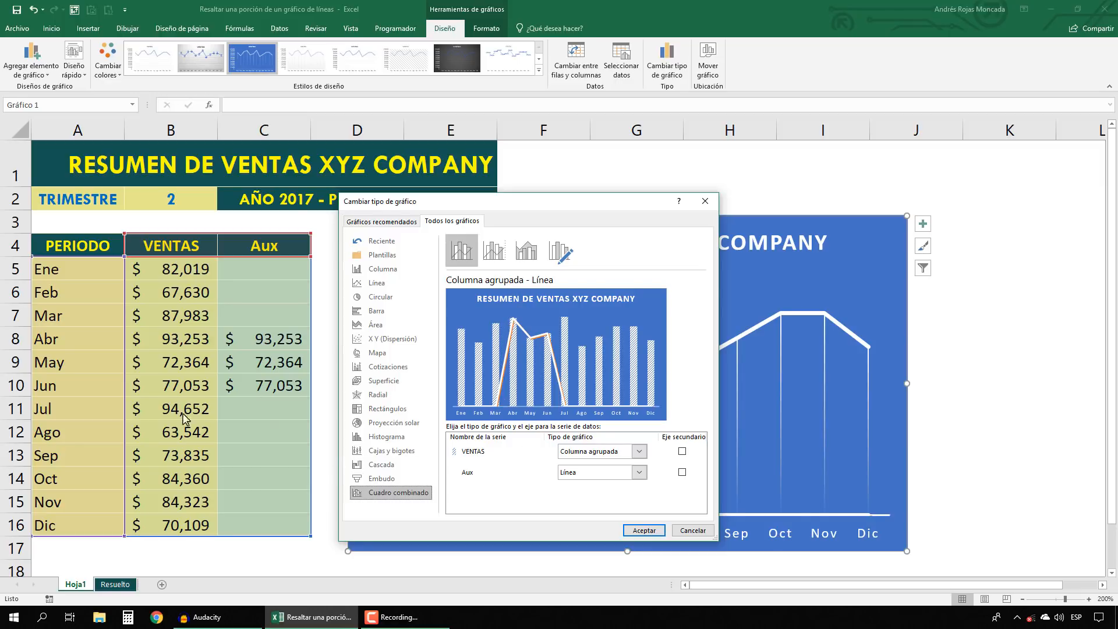
left_click(640, 452)
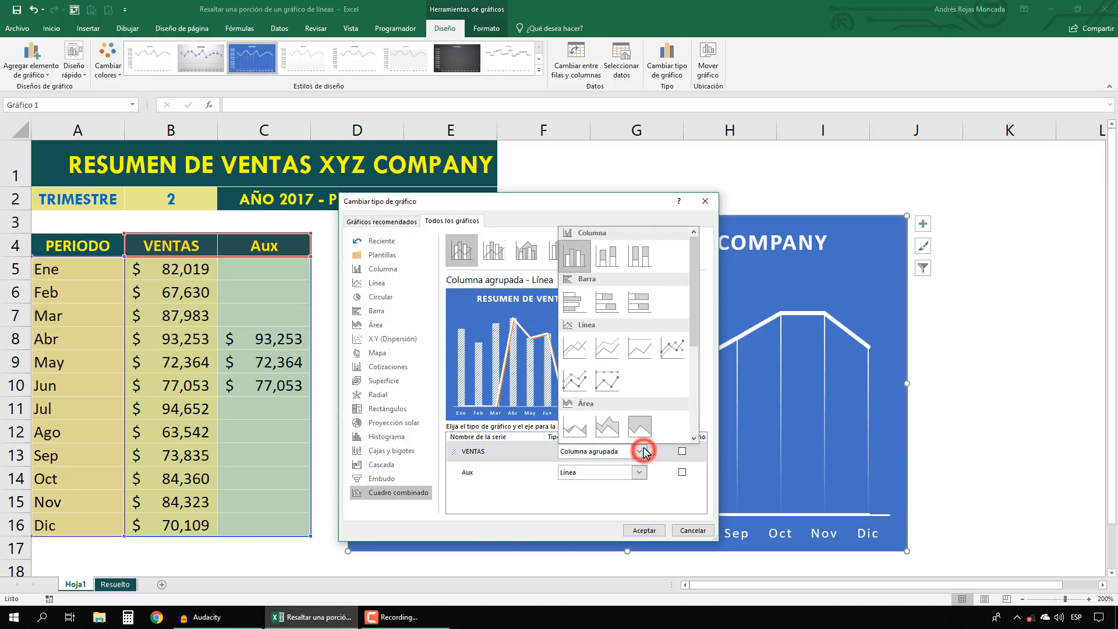
left_click(671, 347)
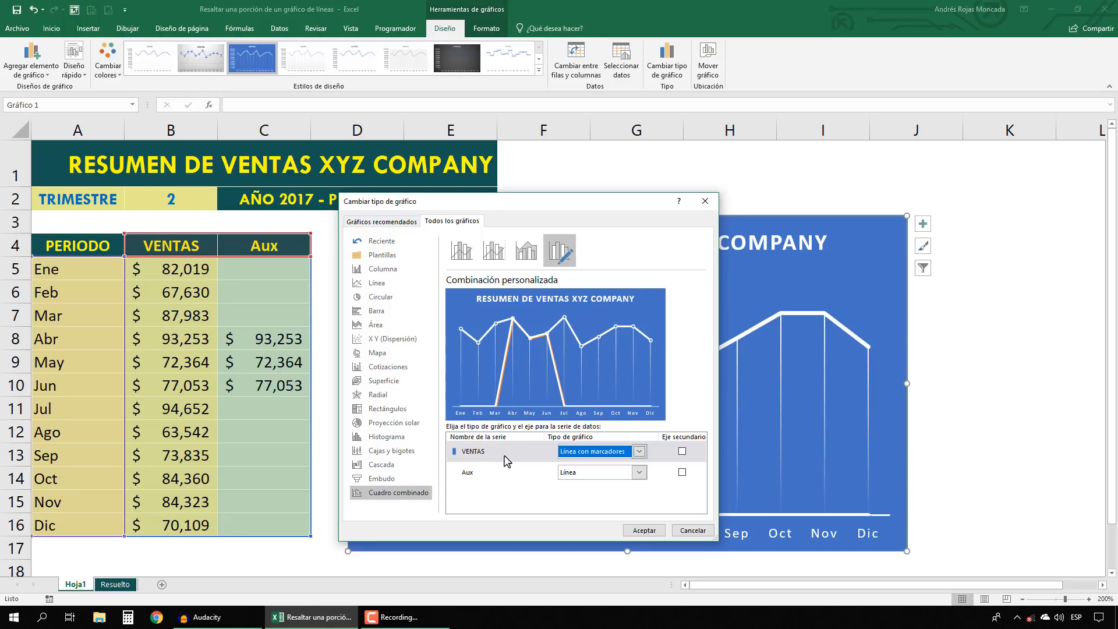
Set the Aux series to the Área chart type and accept the chart type change
left_click(504, 478)
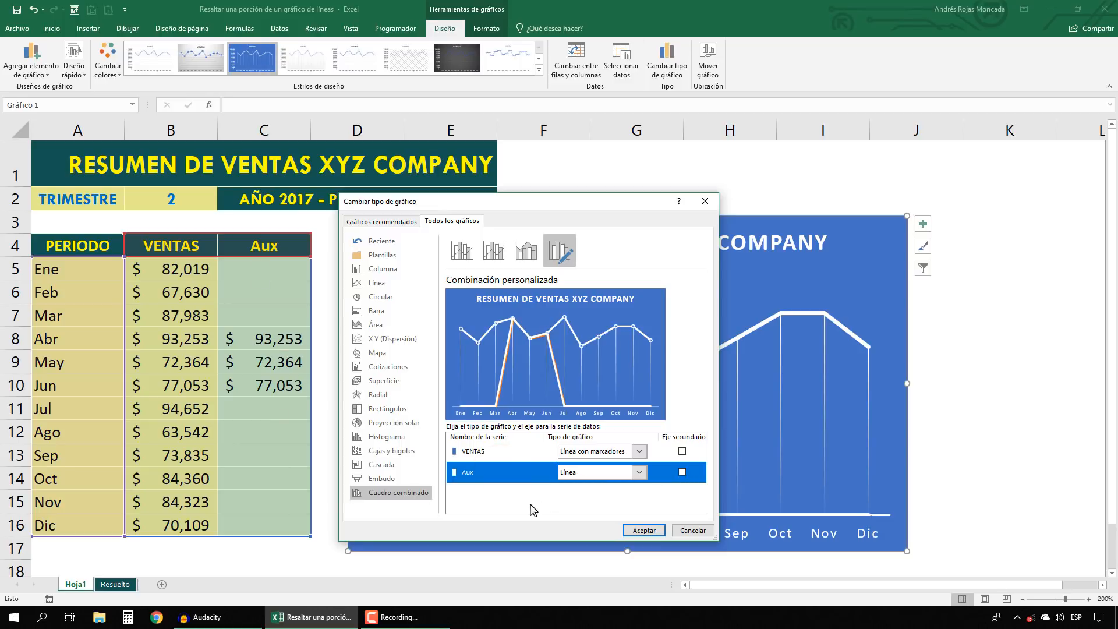
left_click(639, 472)
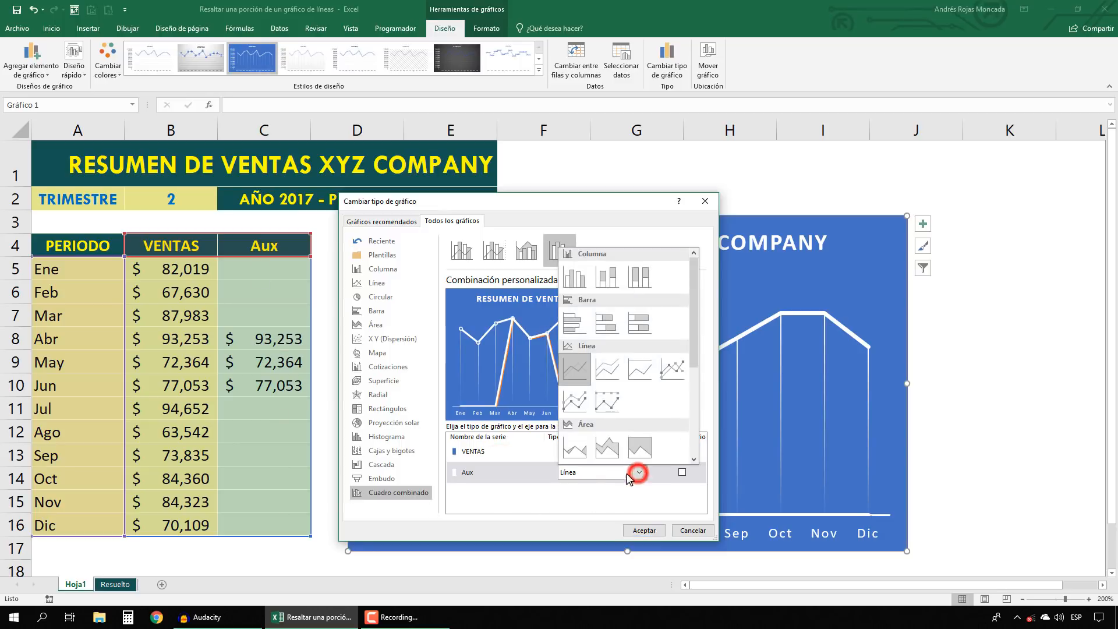
left_click(578, 458)
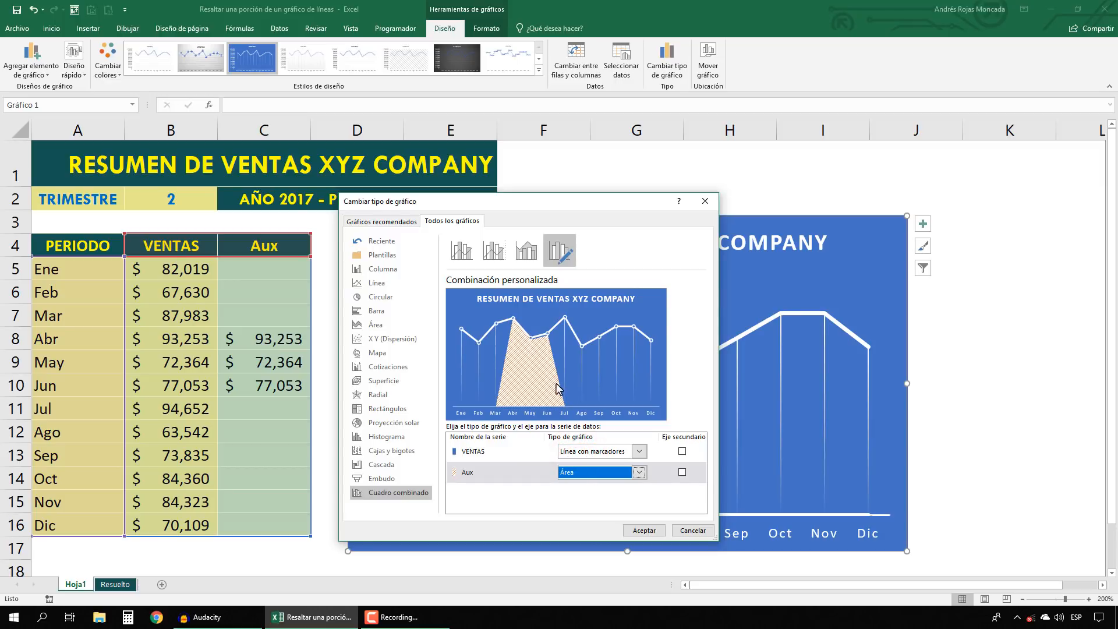
left_click(643, 530)
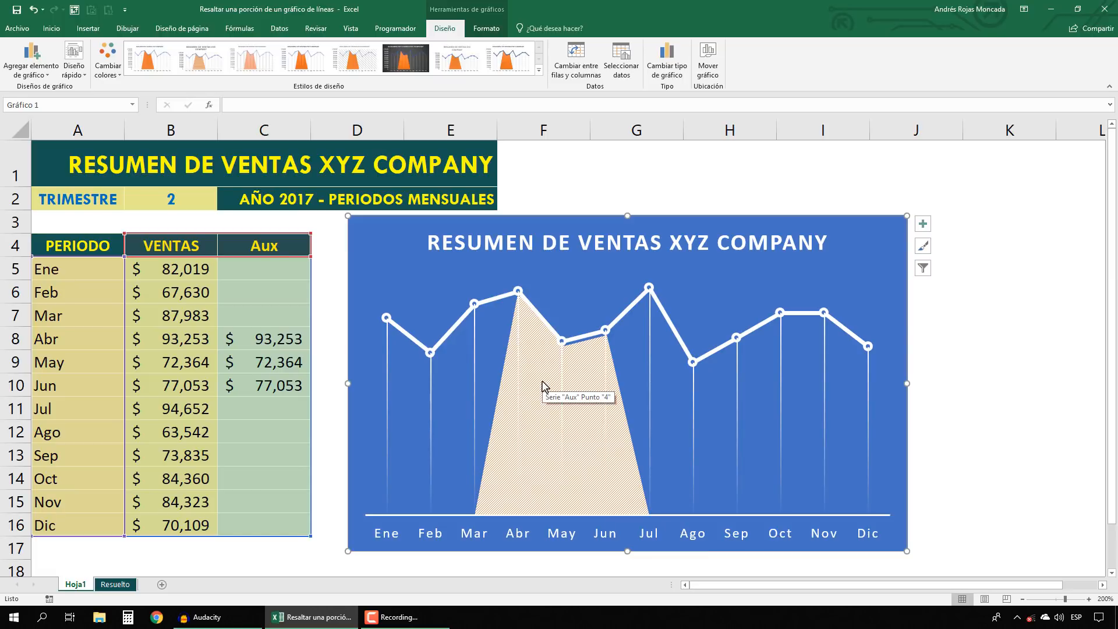
Give the Aux area series a solid fill in the standard dark red colour and close the series formatting
left_click(542, 385)
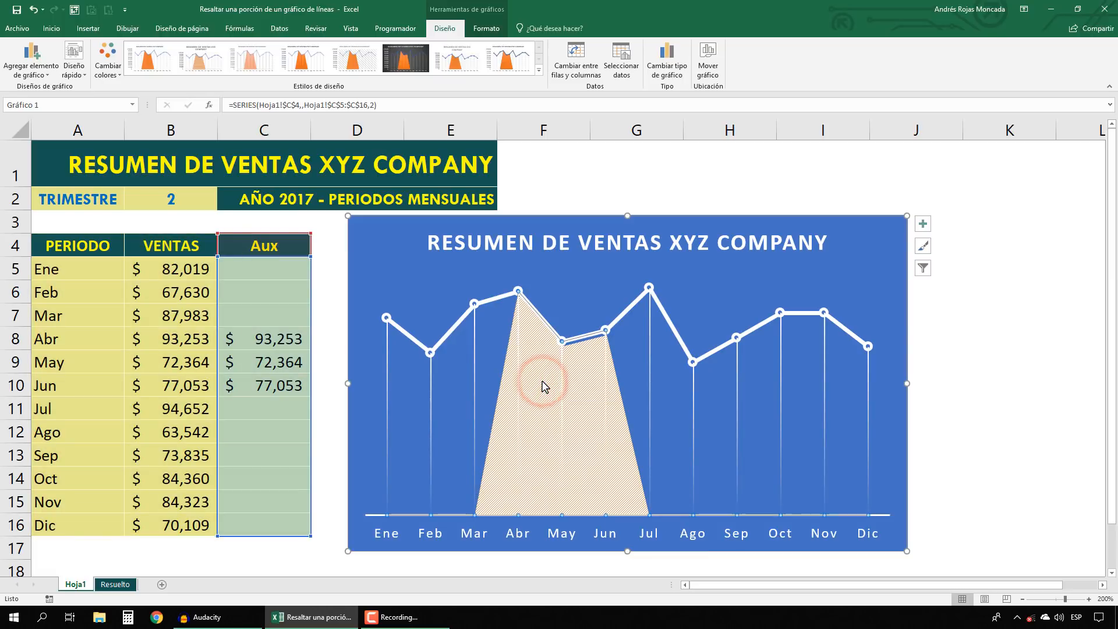
right_click(542, 386)
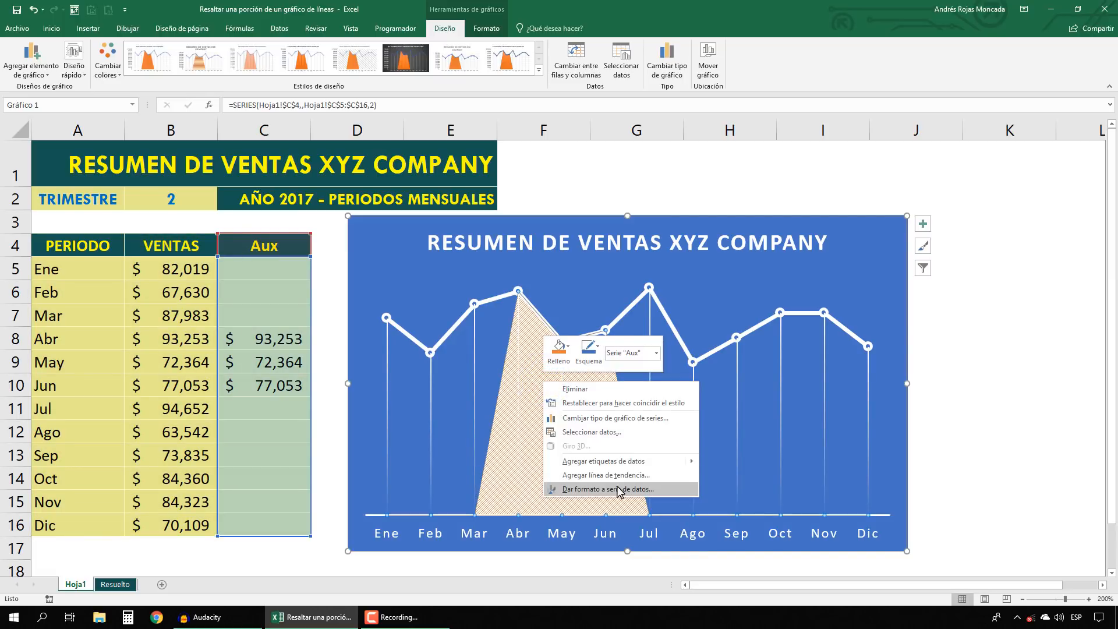
left_click(661, 488)
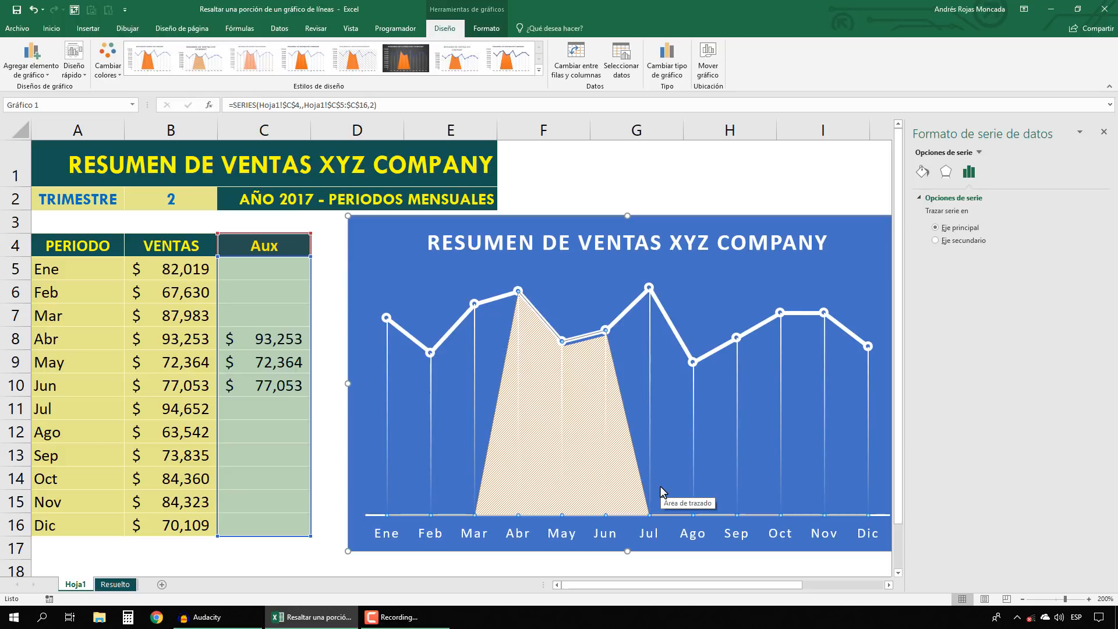
left_click(920, 173)
left_click(920, 197)
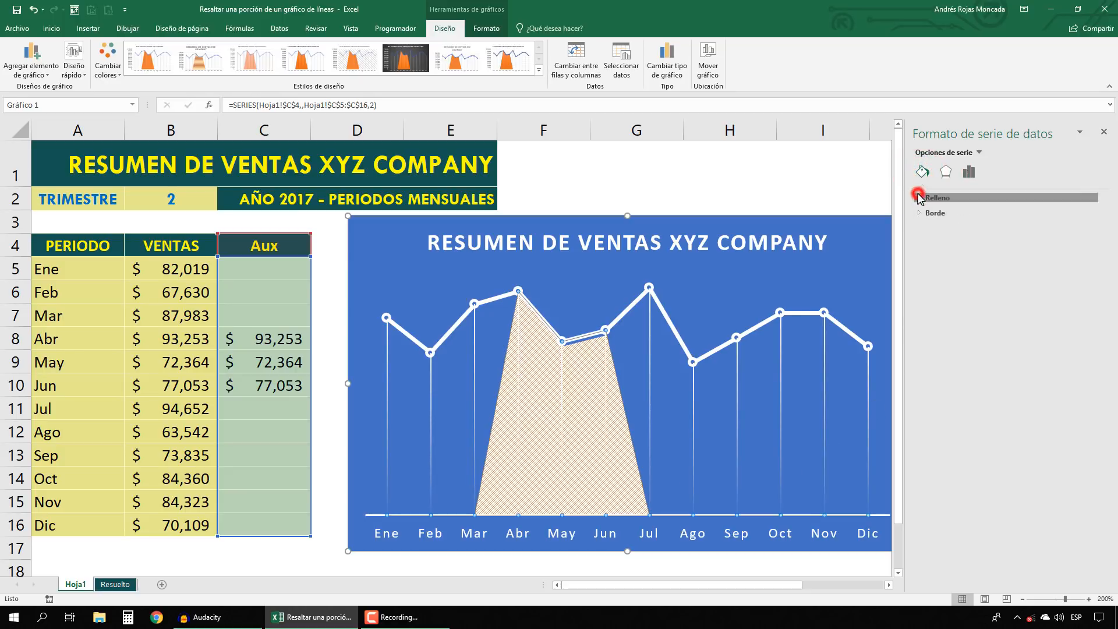
left_click(930, 228)
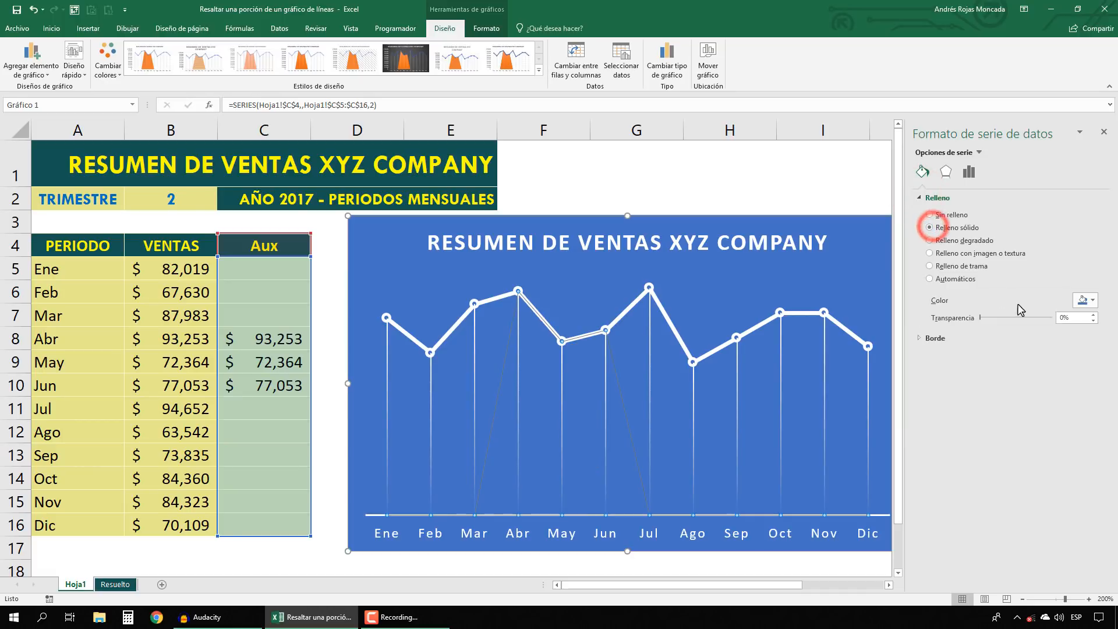
left_click(1084, 300)
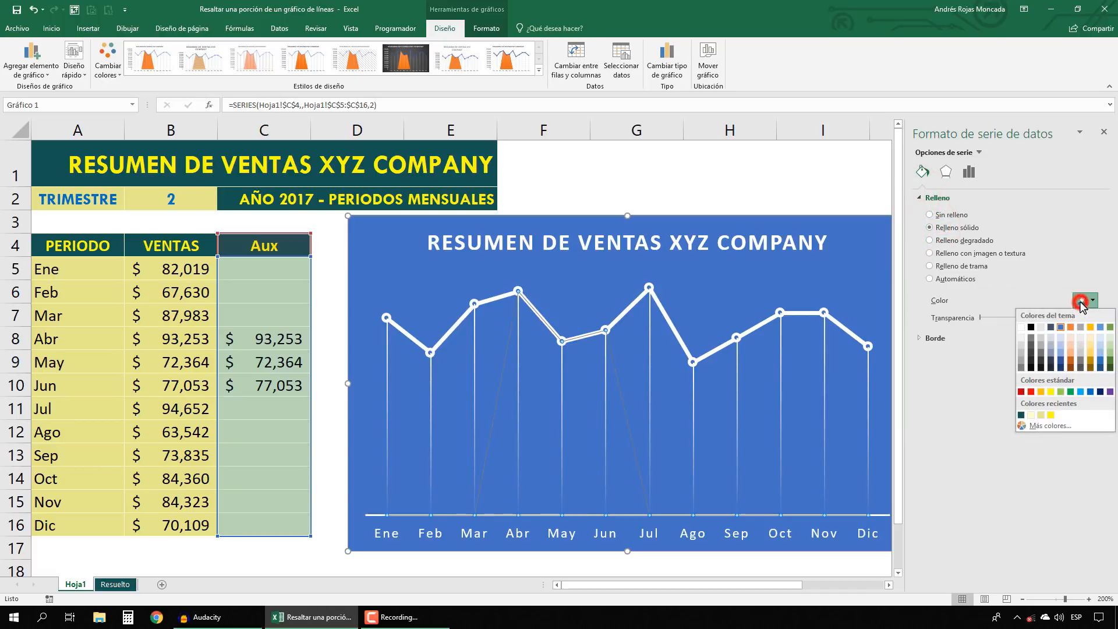
left_click(1022, 392)
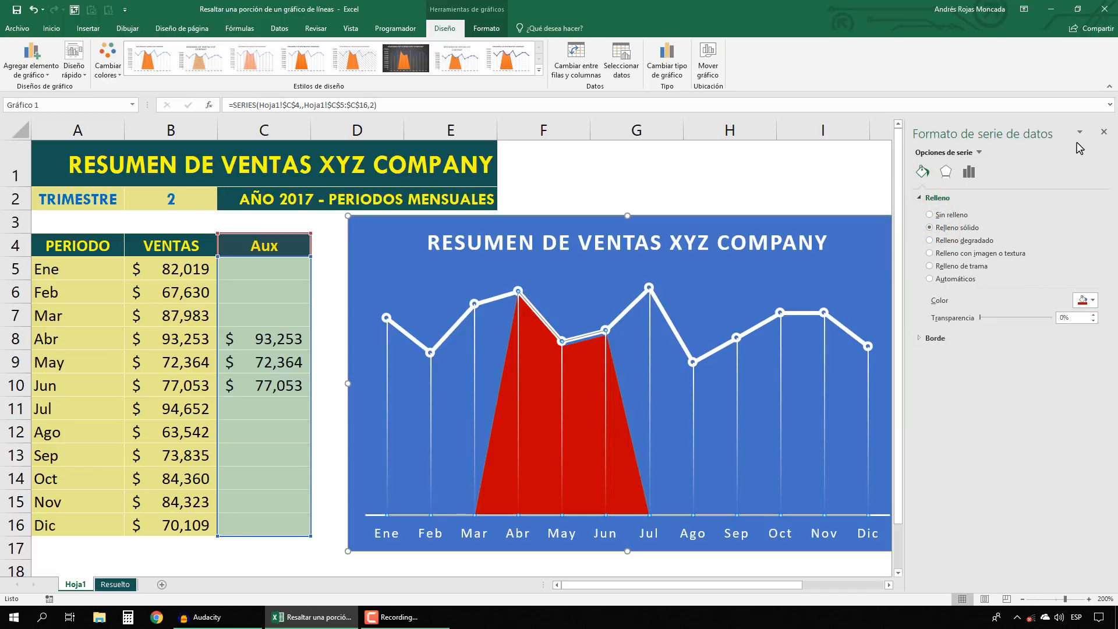
left_click(1103, 131)
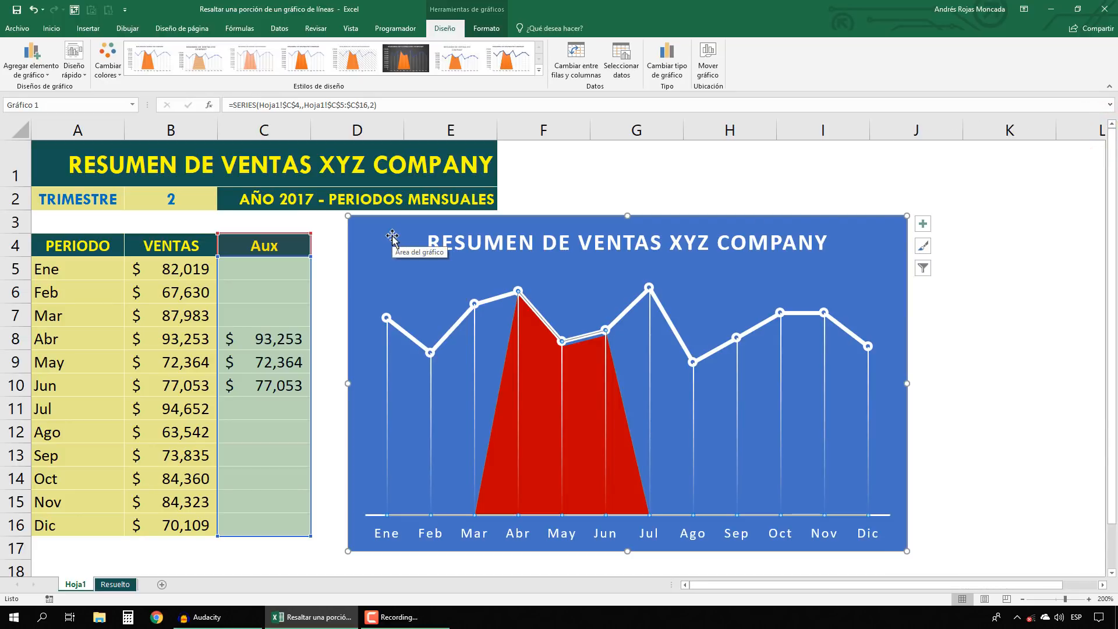
Add data labels to the VENTAS series and set their label position to Encima
left_click(414, 339)
right_click(414, 340)
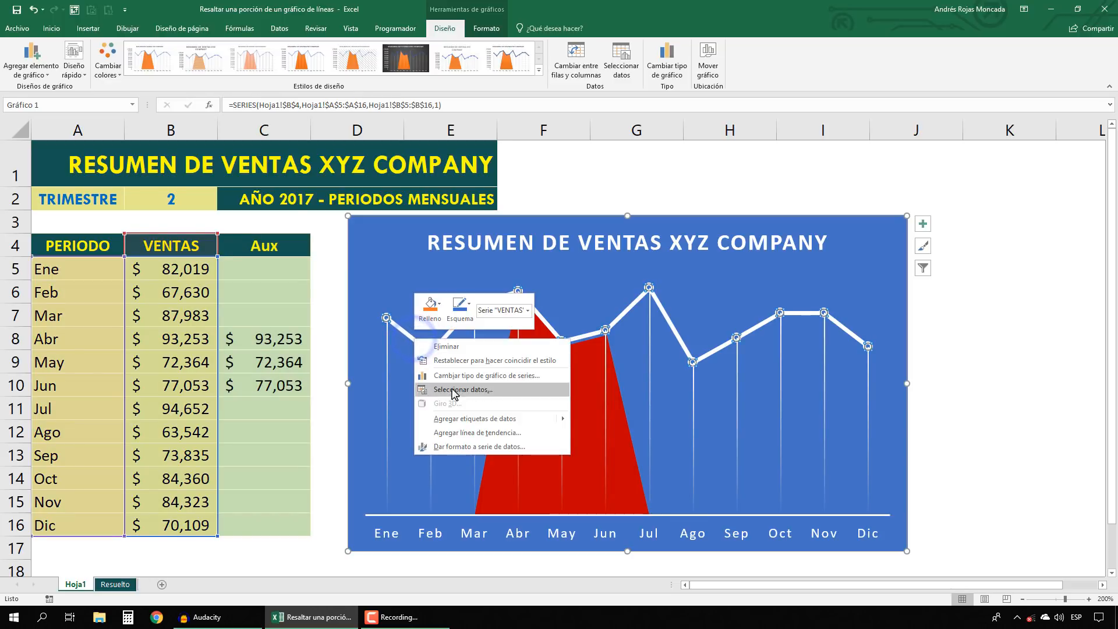
left_click(454, 418)
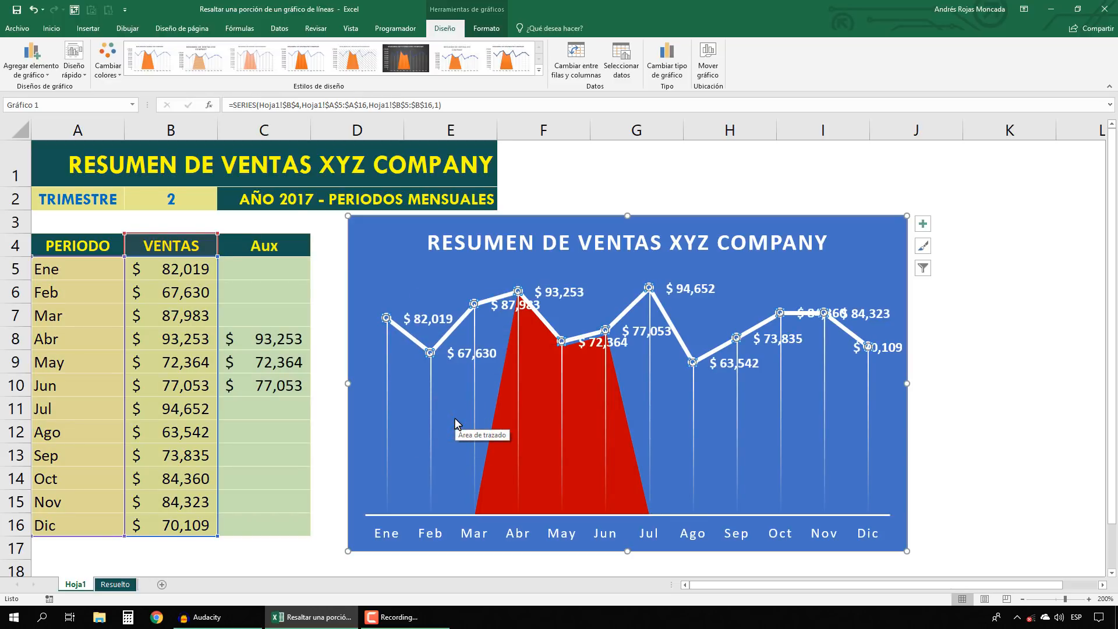
left_click(430, 319)
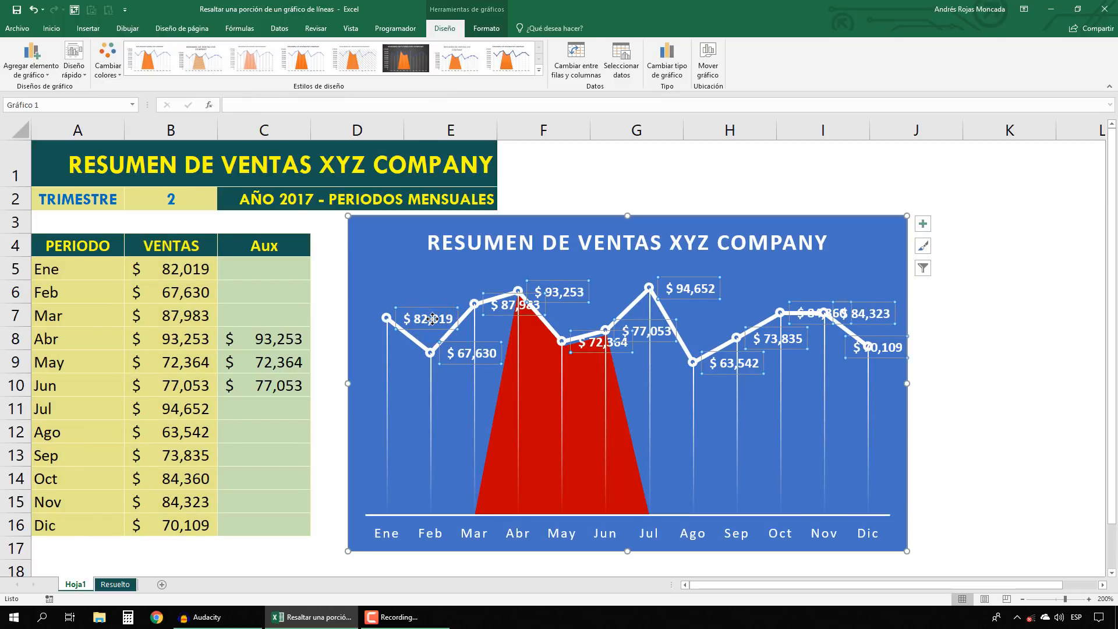
right_click(432, 320)
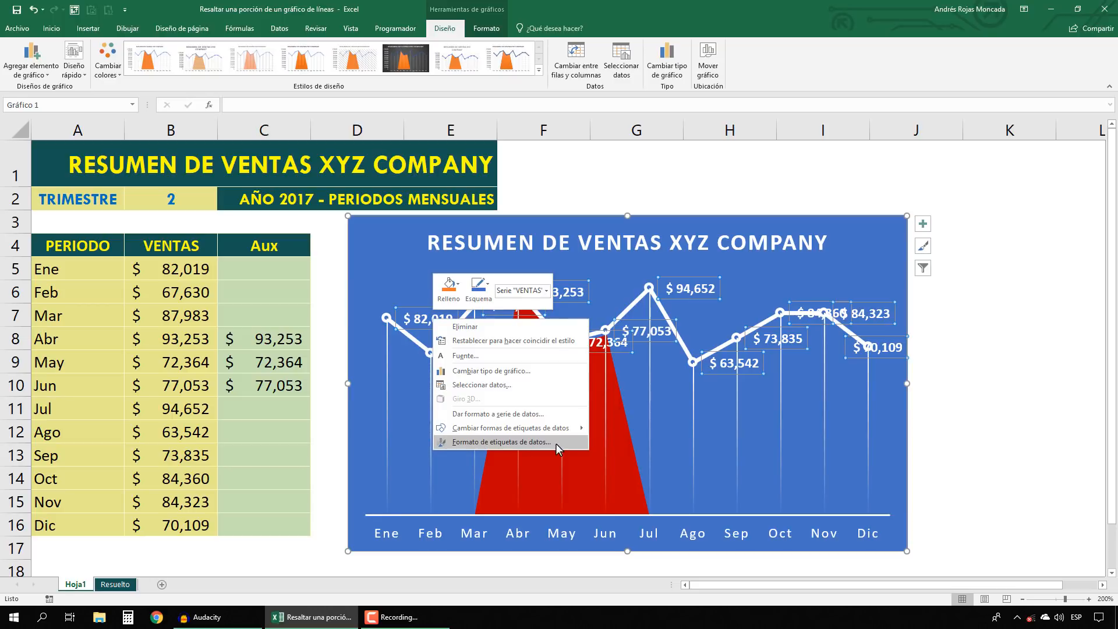
left_click(500, 442)
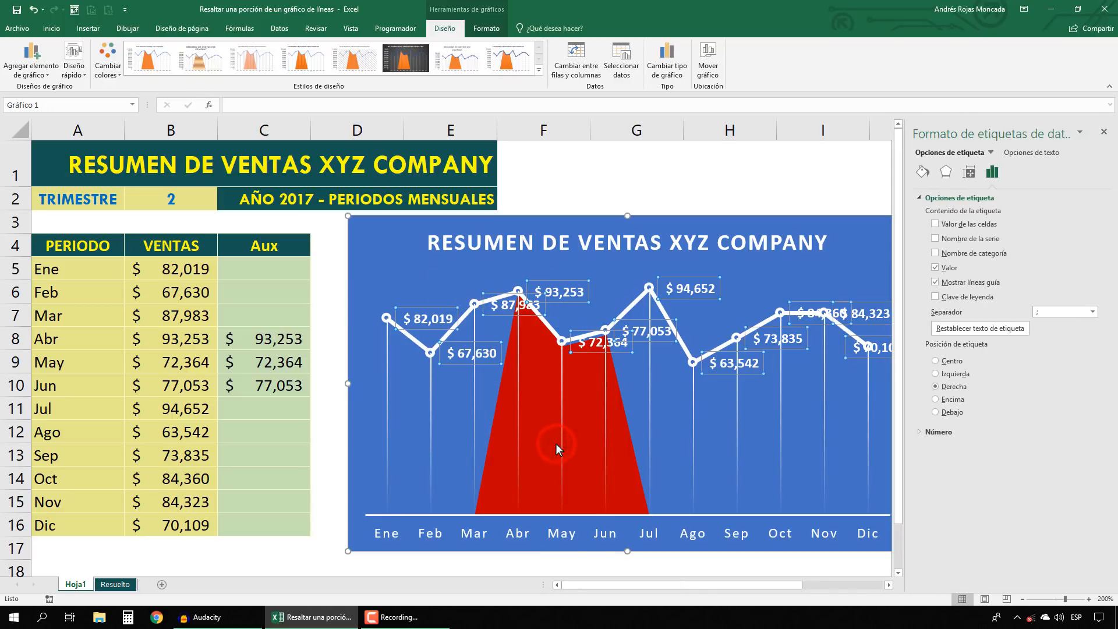
left_click(935, 399)
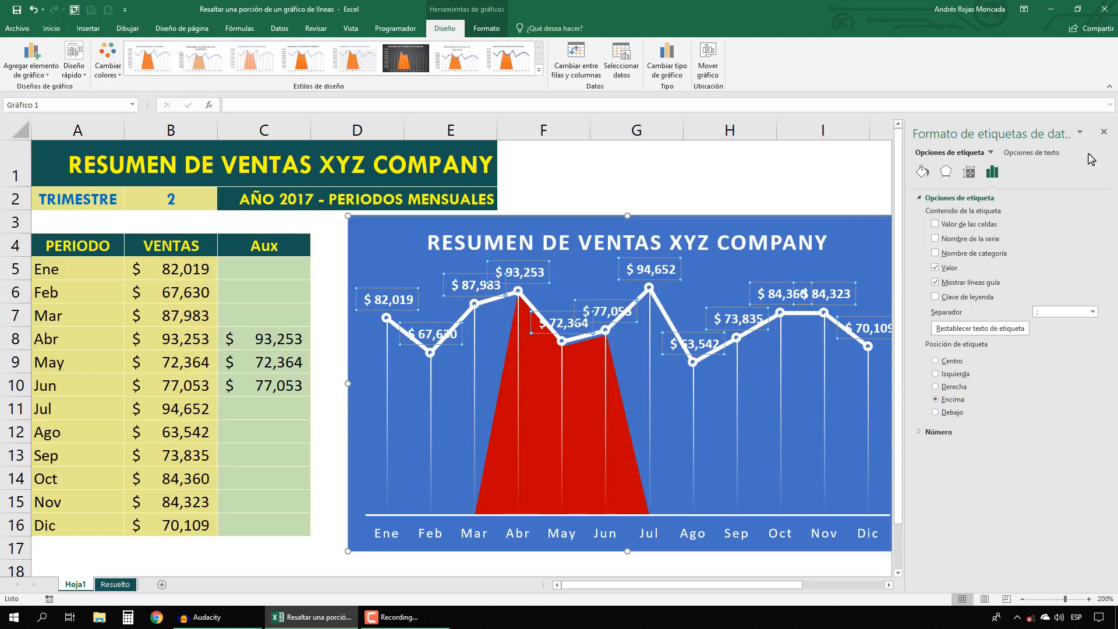
left_click(1106, 133)
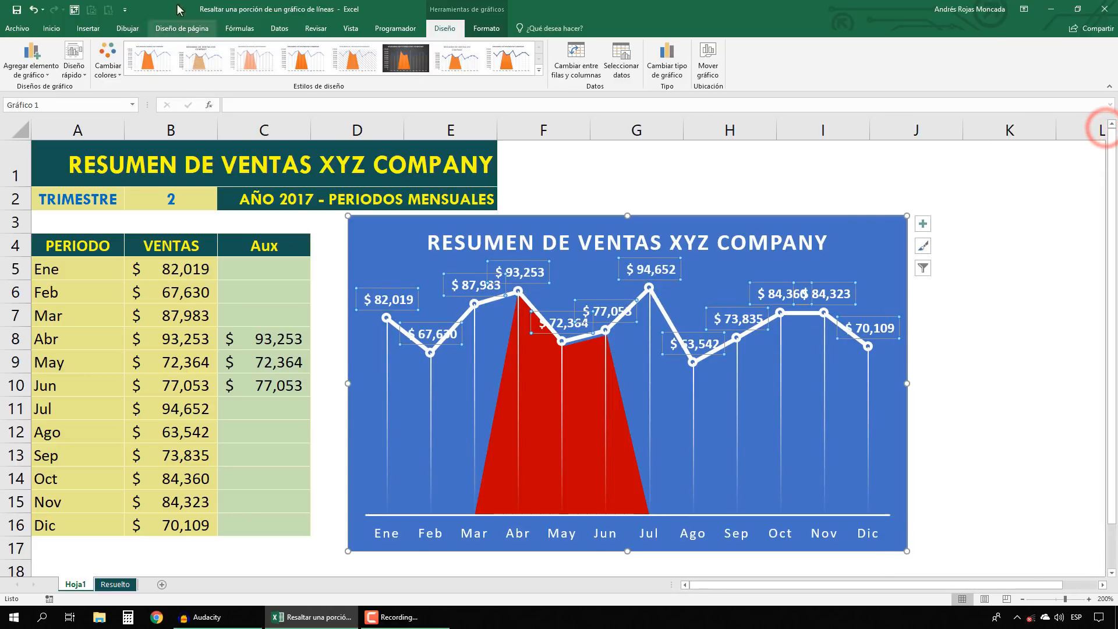
Reduce the VENTAS data labels to font size 6 and colour them standard yellow
left_click(51, 28)
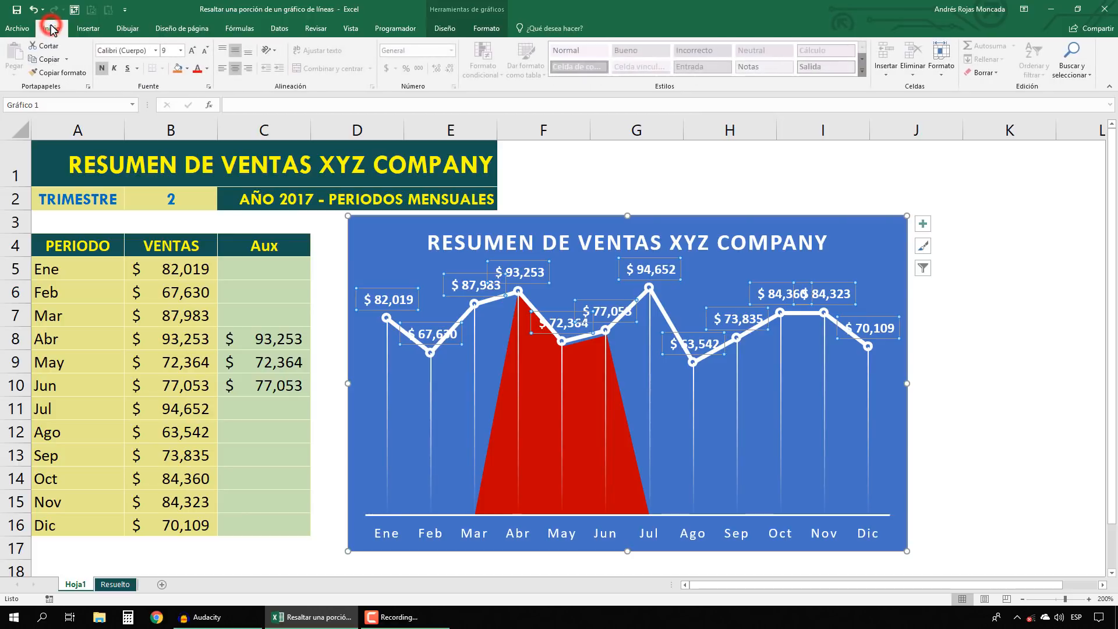
left_click(207, 51)
left_click(206, 51)
left_click(206, 51)
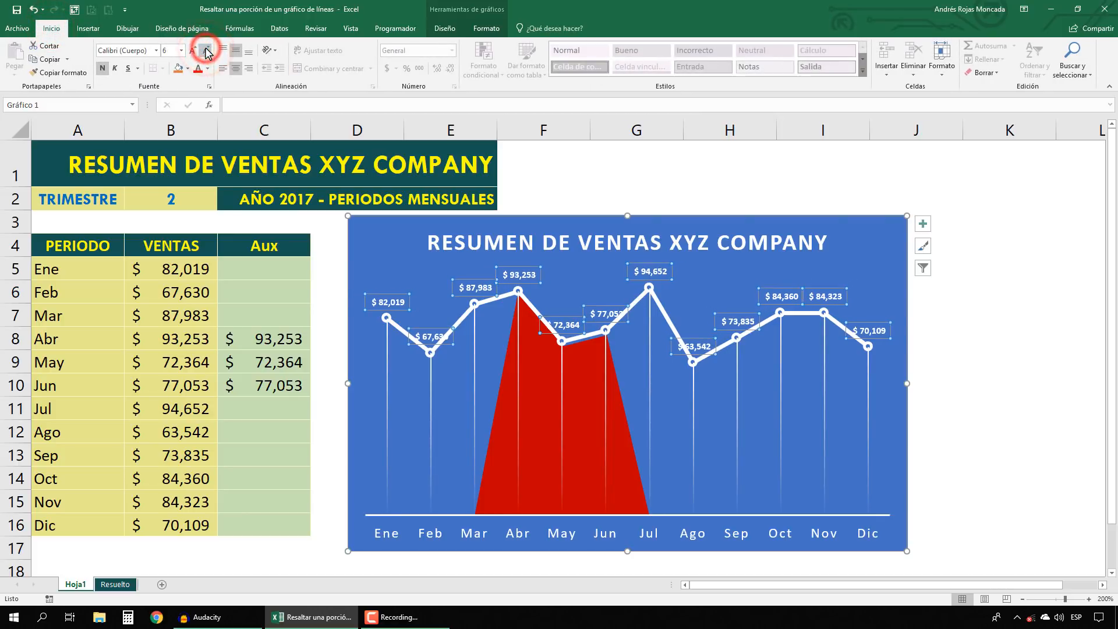
left_click(207, 69)
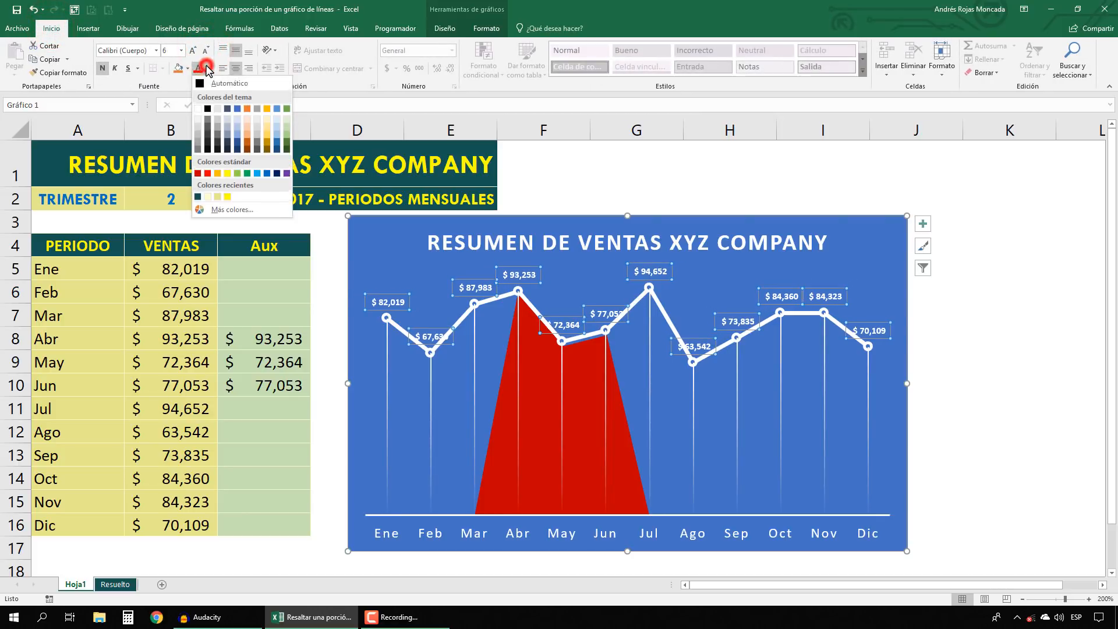
left_click(225, 171)
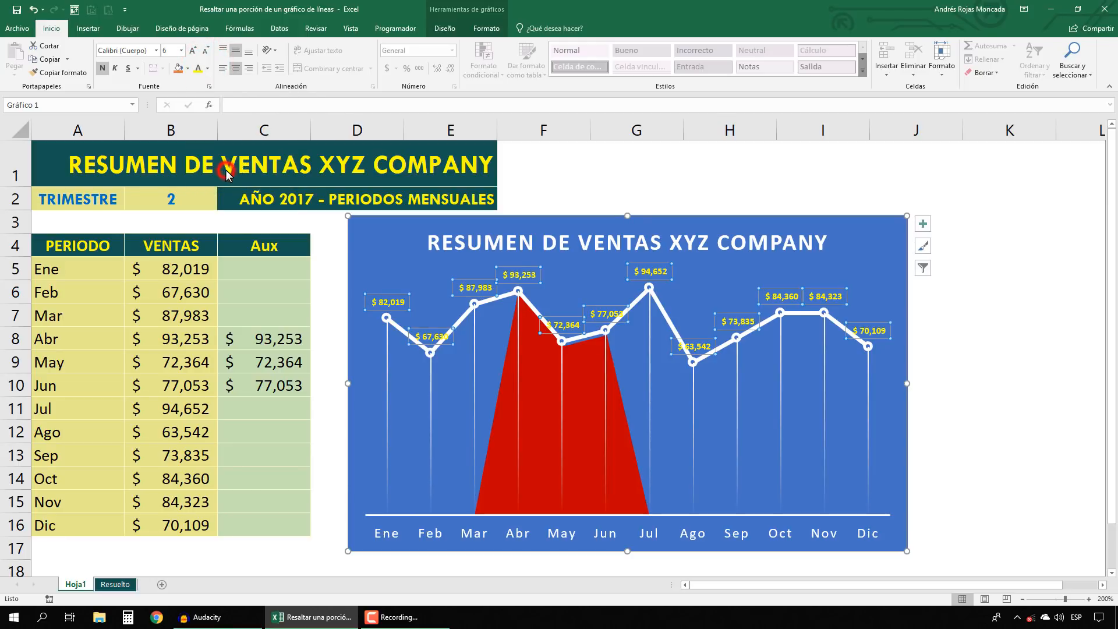
Resize the chart to span cells C4 to J16, covering the Aux column beside the VENTAS data
left_click(364, 234)
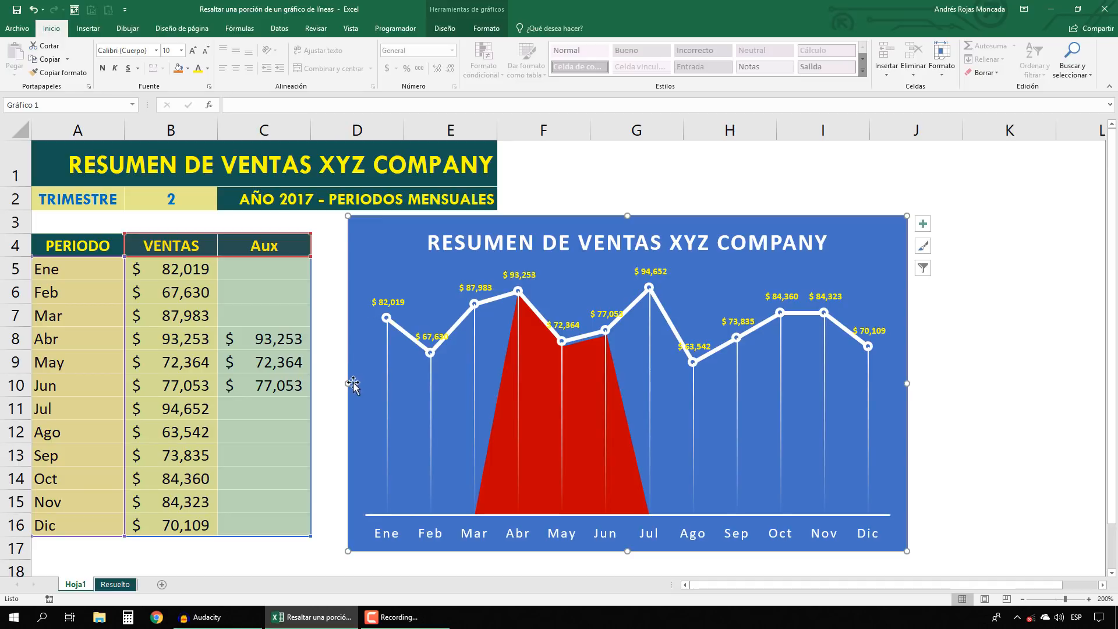
left_click_drag(348, 384, 211, 393)
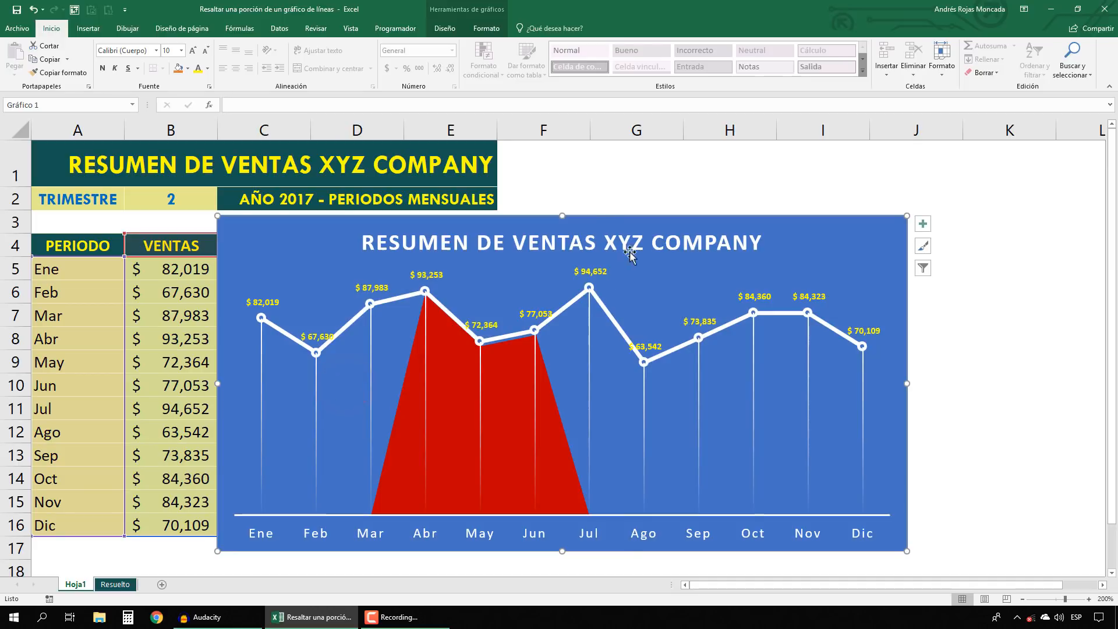
left_click_drag(563, 216, 563, 233)
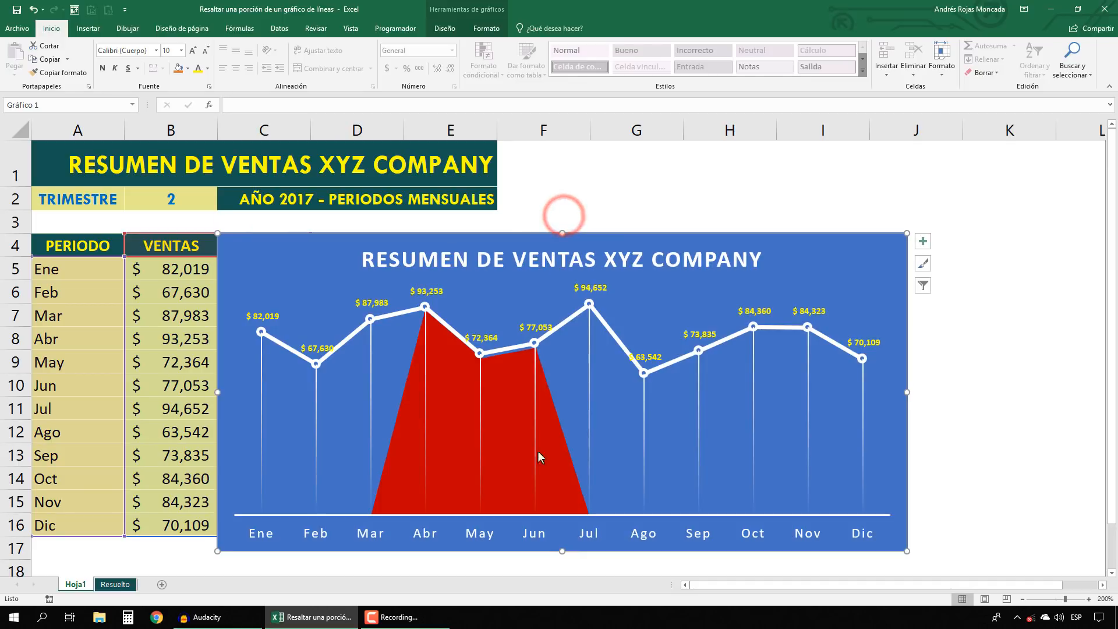
left_click_drag(562, 551, 562, 536)
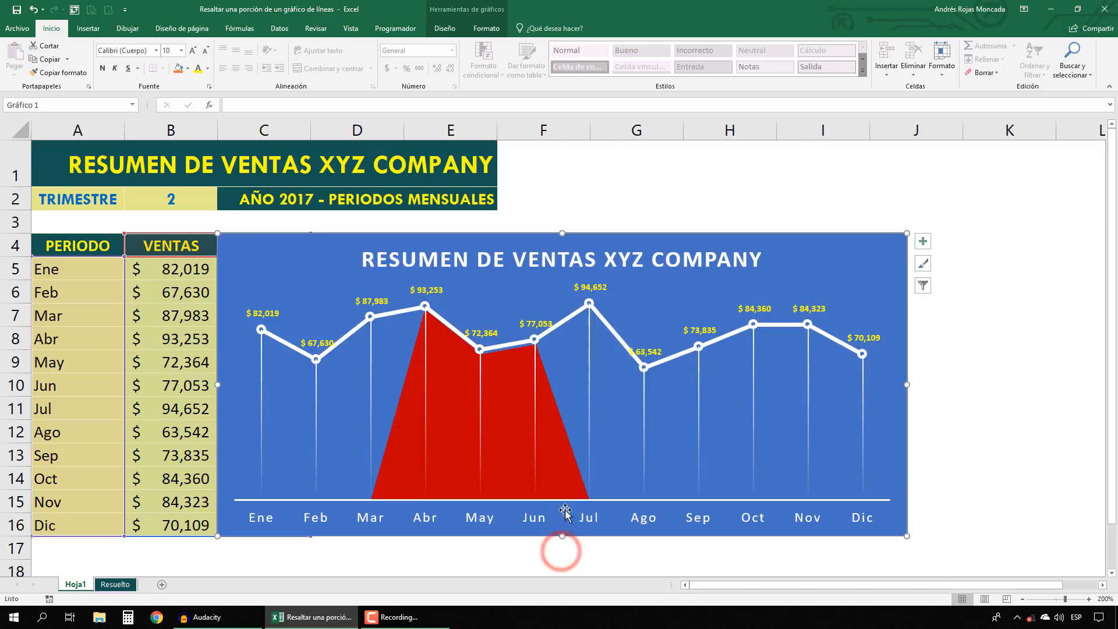
left_click_drag(906, 386, 964, 384)
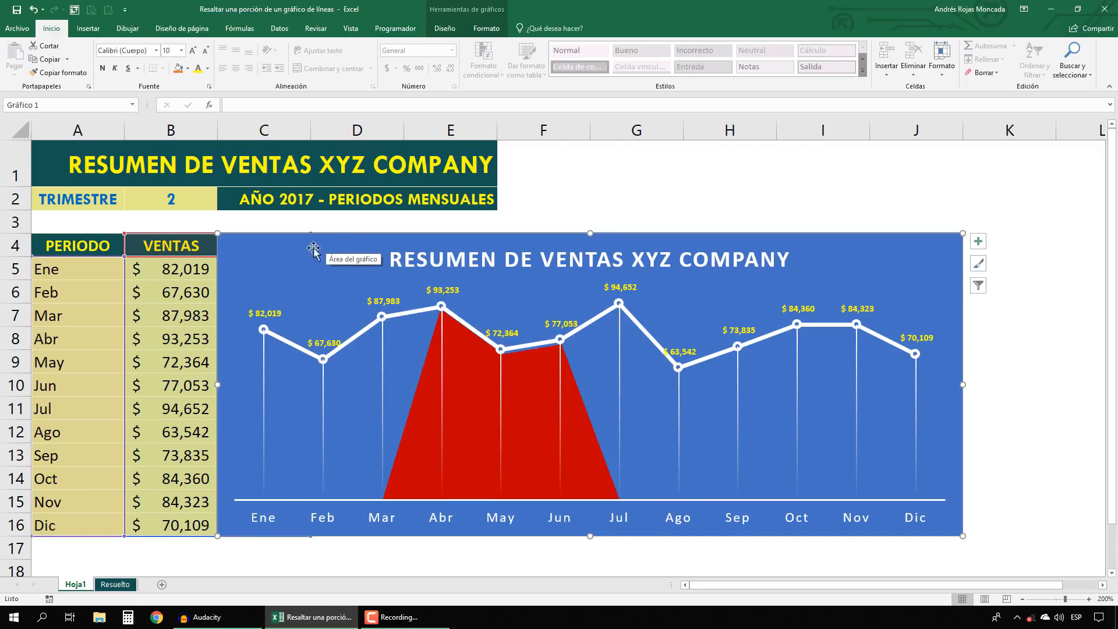
Test the chart's quarter highlight by setting TRIMESTRE in B2 to 1, 2, 3 and 4 in turn
left_click(138, 198)
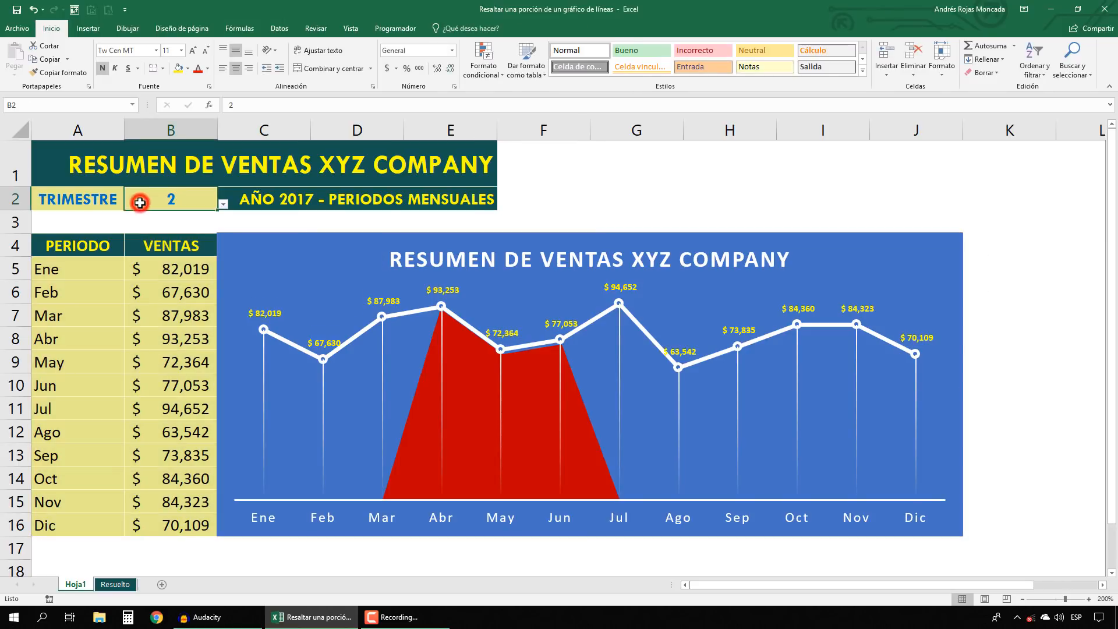
left_click(223, 204)
left_click(168, 214)
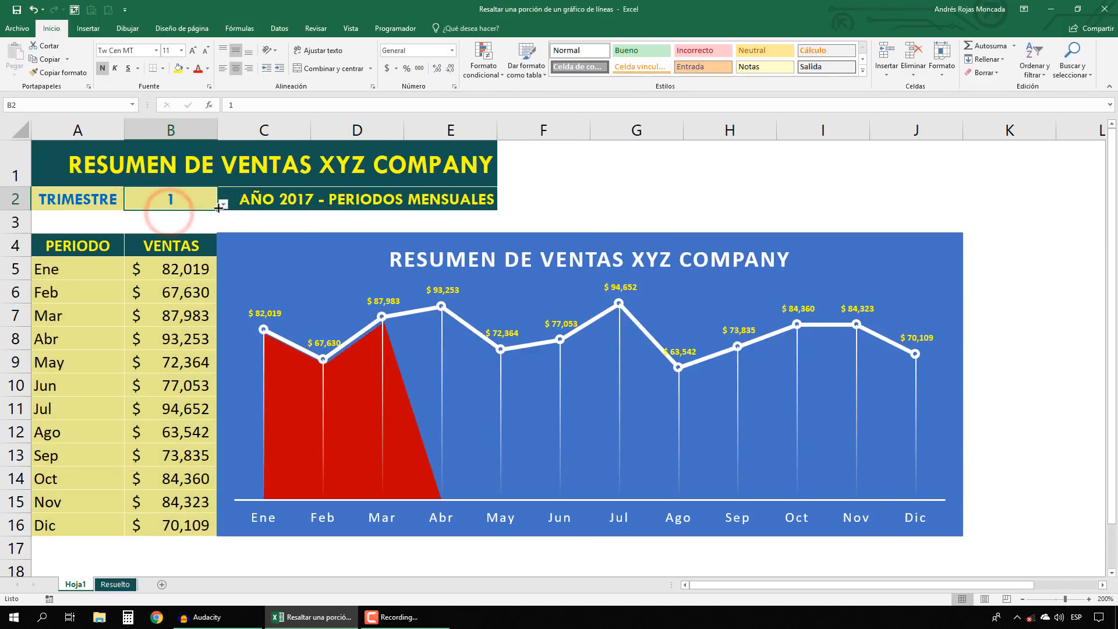
left_click(223, 204)
left_click(168, 226)
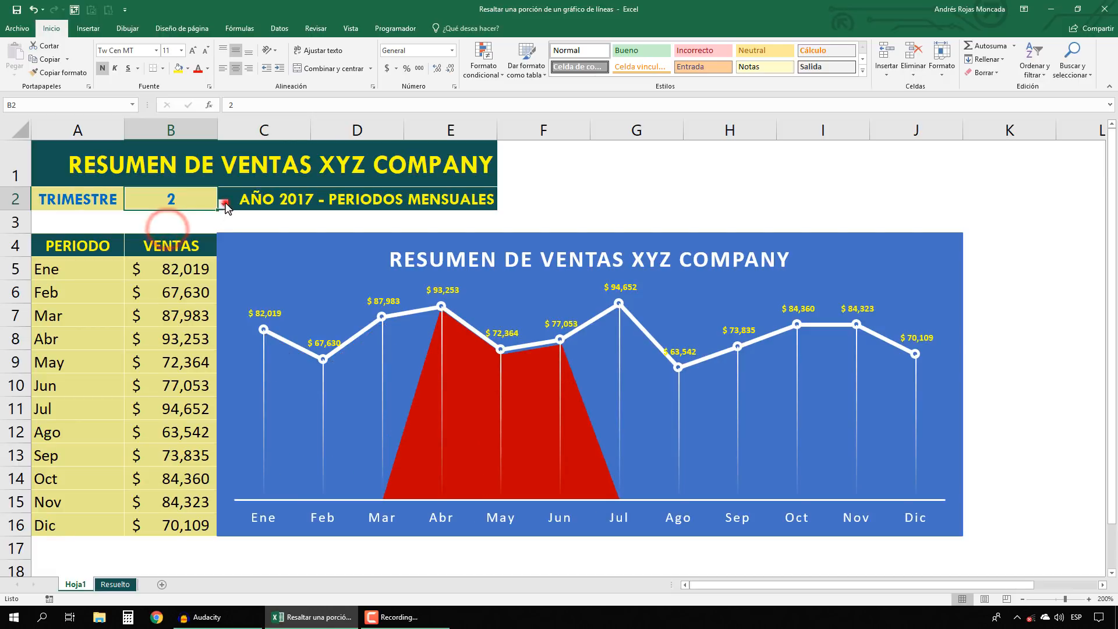
left_click(223, 204)
left_click(169, 248)
left_click(222, 205)
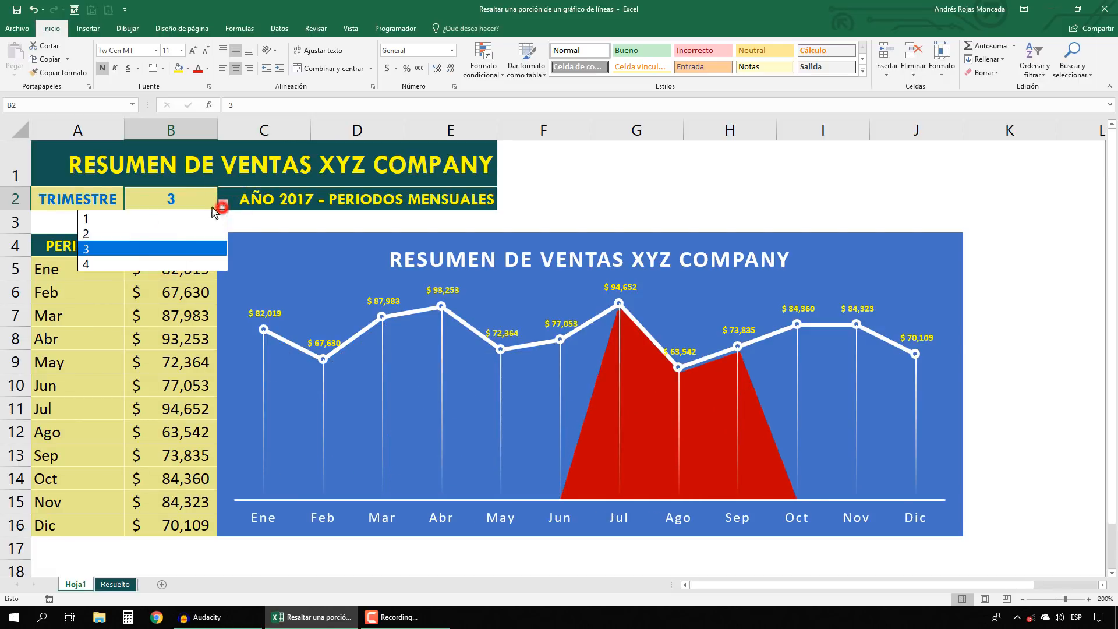
left_click(131, 263)
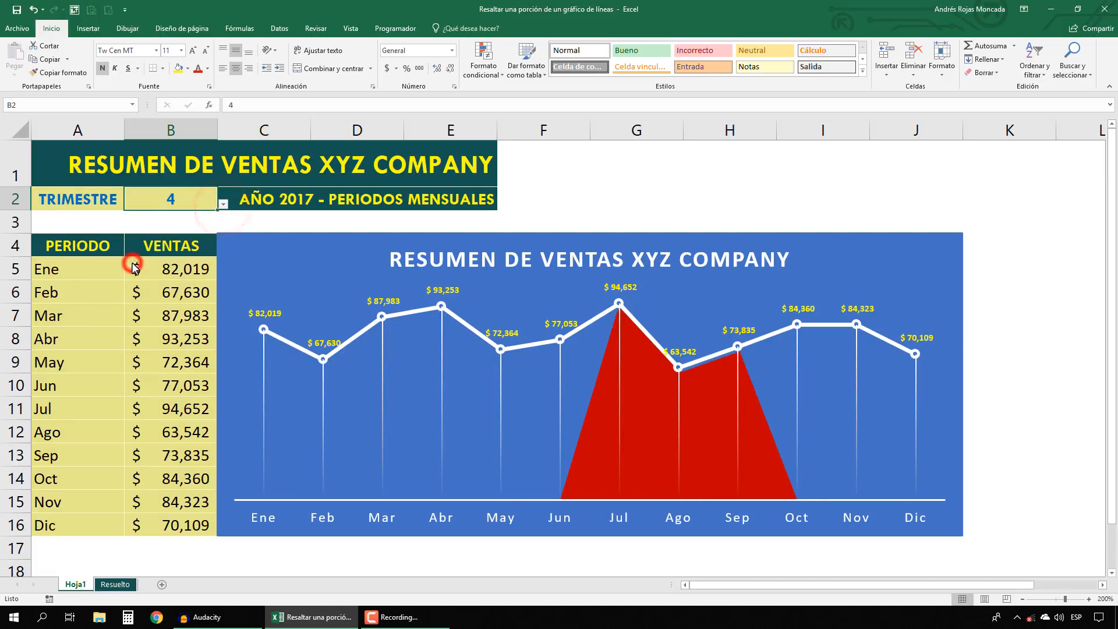
Switch the TRIMESTRE value in B2 to 1 and back to 2, and select empty cell G2
left_click(223, 203)
left_click(167, 219)
left_click(223, 204)
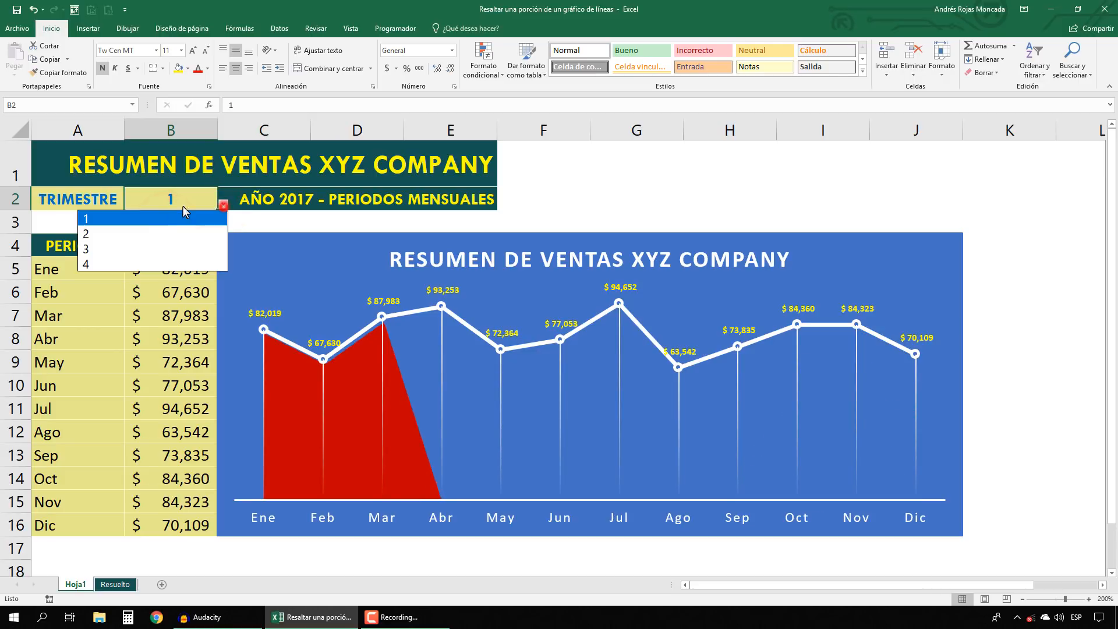
left_click(155, 234)
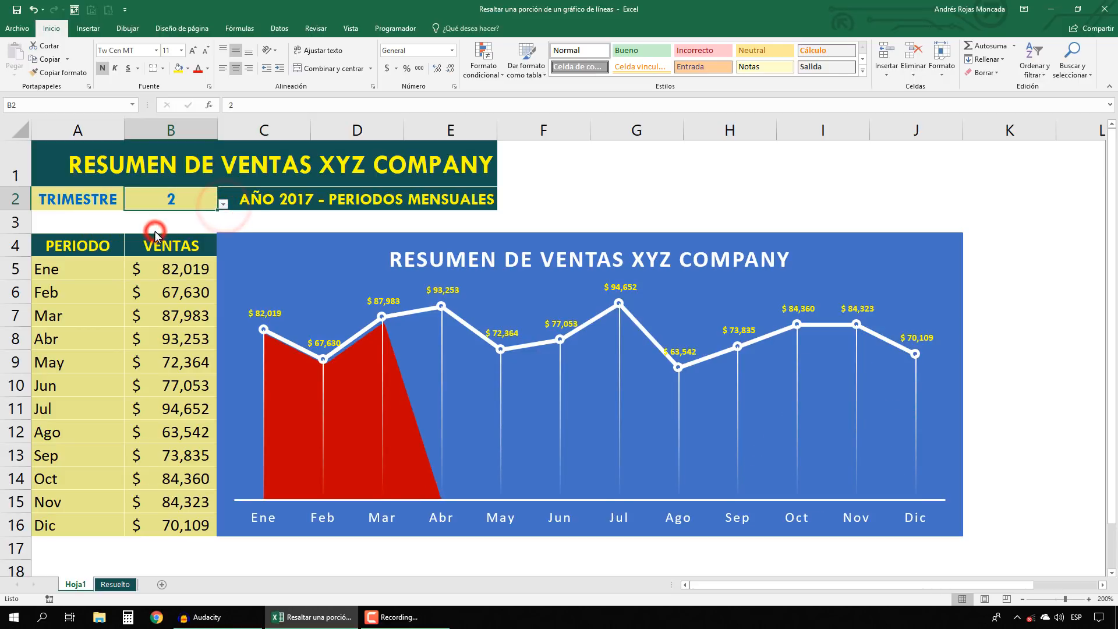
left_click(624, 204)
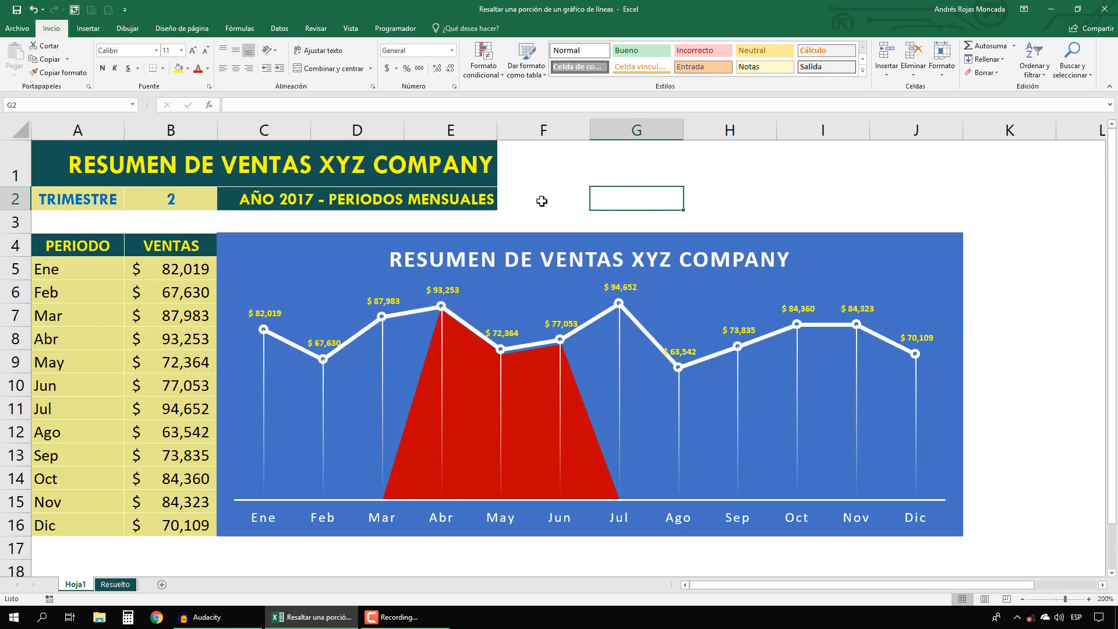